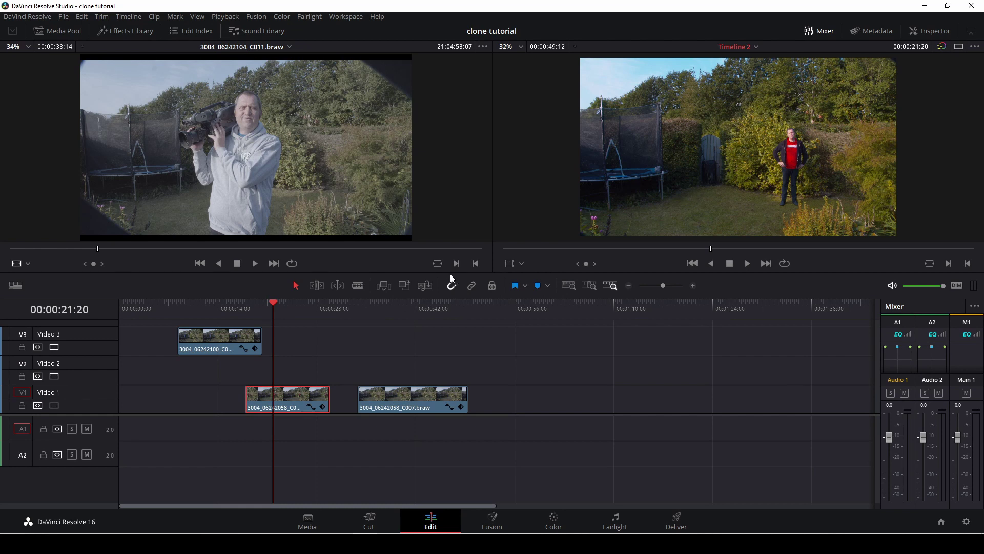
Step: Switch to single-viewer mode and stack the three garden clips on Video 1–3 over the same span
left_click(958, 47)
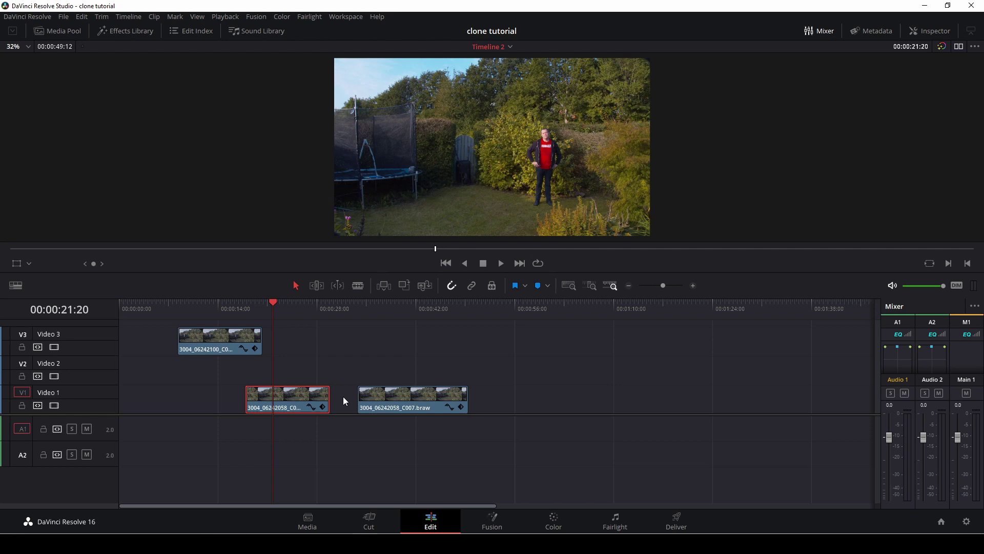
left_click_drag(272, 311, 315, 345)
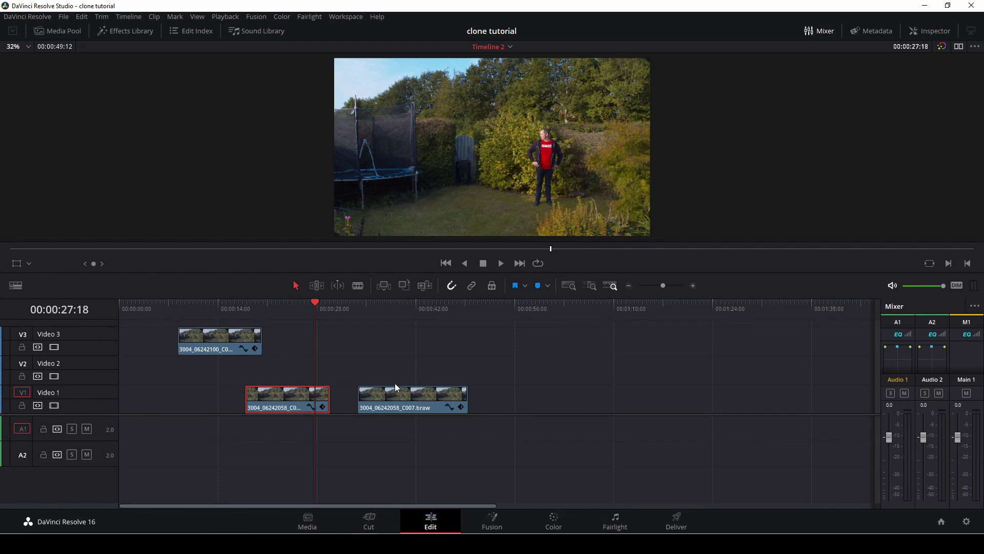
left_click_drag(302, 405, 412, 378)
left_click_drag(467, 398, 439, 397)
left_click_drag(214, 341, 395, 342)
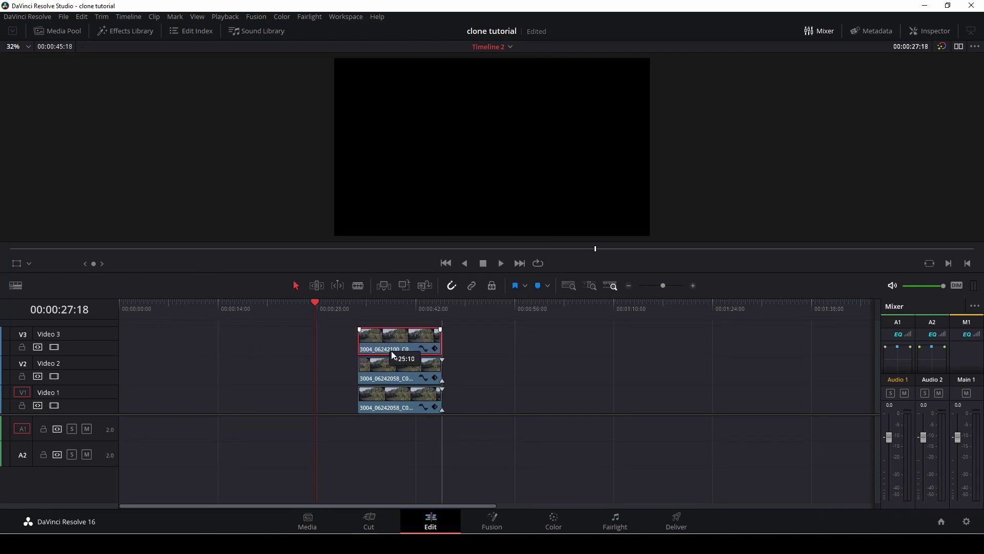
left_click(387, 312)
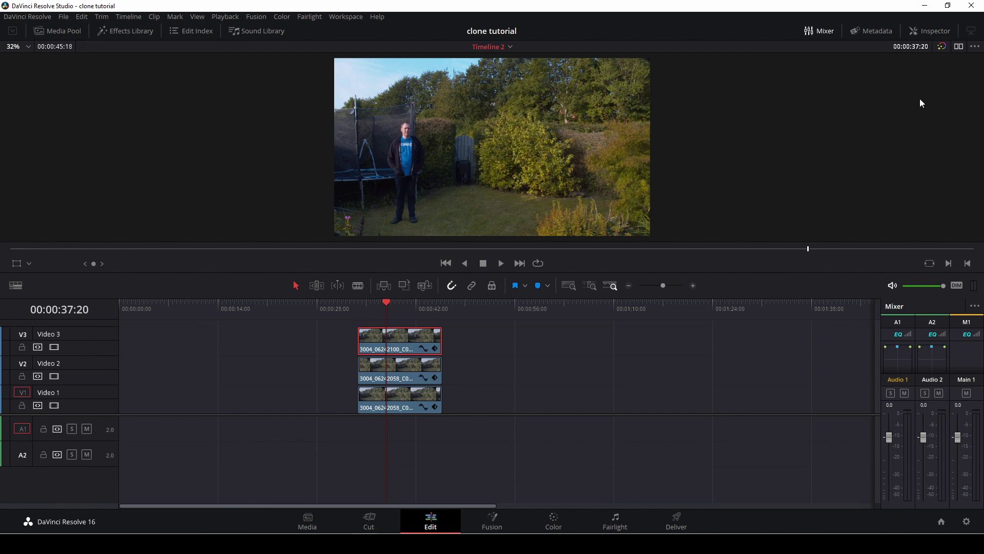
Step: In the Inspector, crop the top clip's right side to 1085.200 with 21.740 softness
left_click(930, 31)
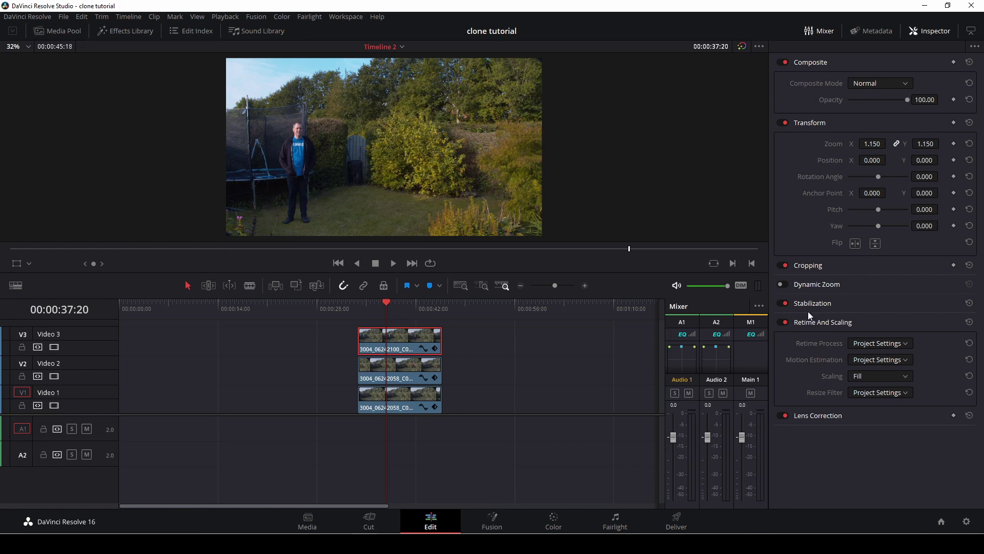
left_click(847, 269)
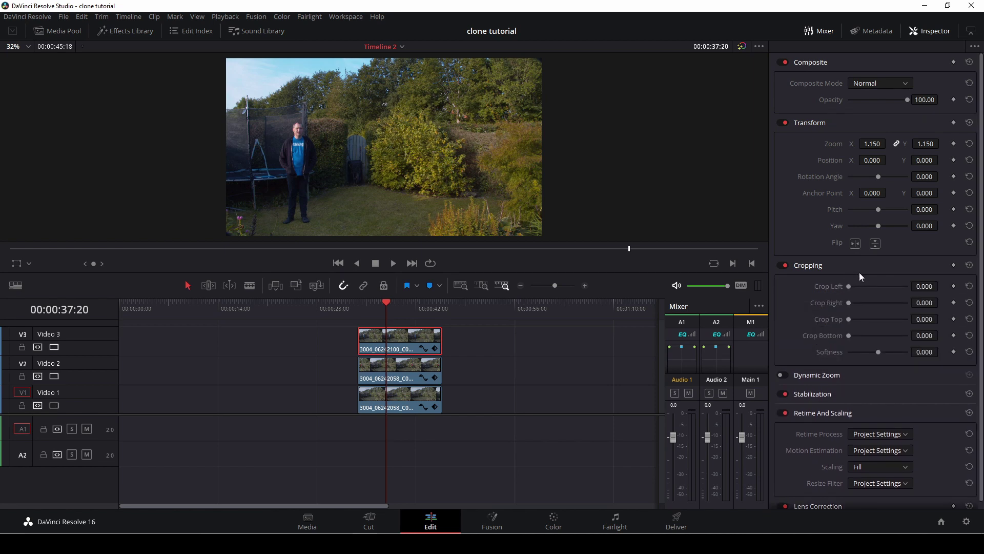
left_click_drag(850, 301, 881, 303)
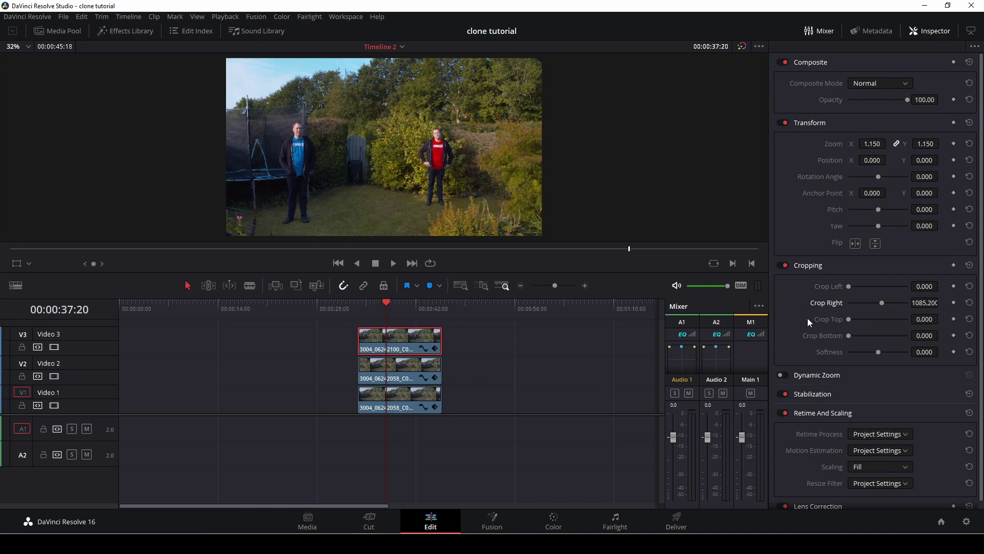
left_click(877, 351)
left_click_drag(877, 352, 884, 352)
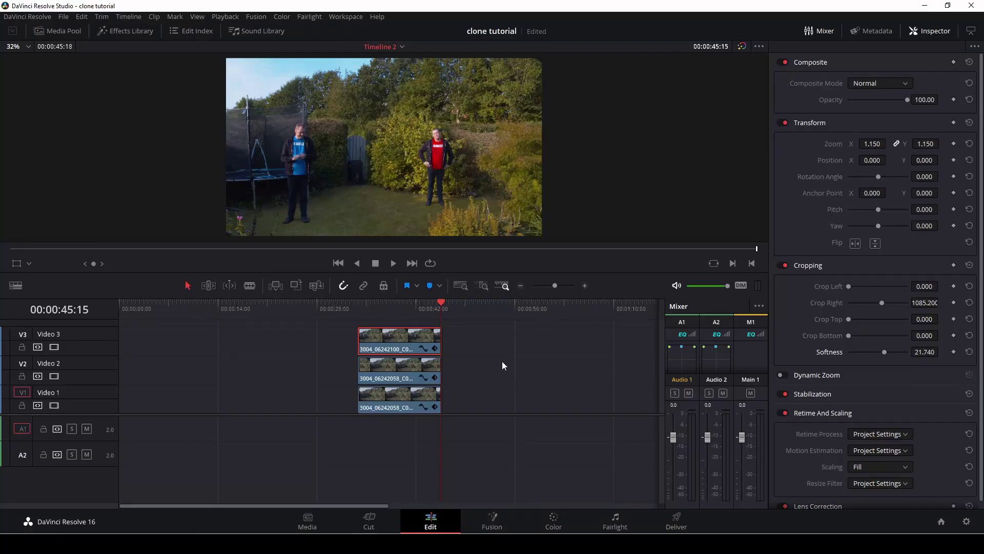
Step: Select the three stacked clips and make them a compound clip named clone1
left_click_drag(477, 326, 416, 410)
right_click(414, 379)
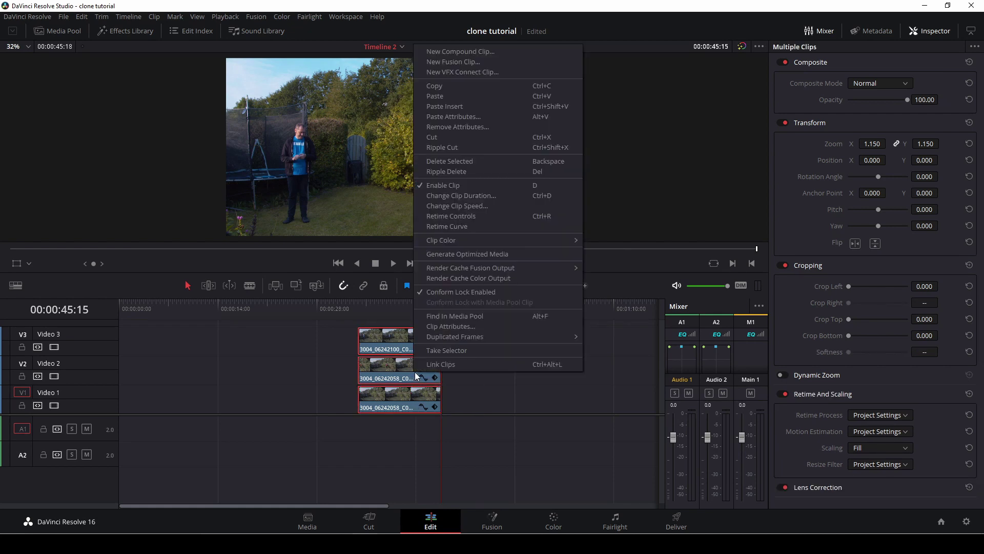
left_click(476, 52)
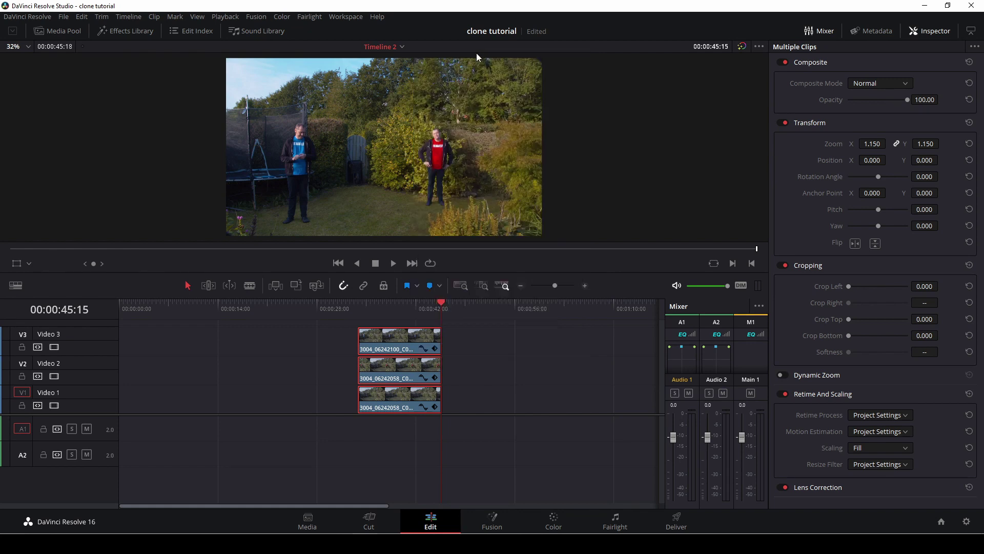
key("BackSpace")
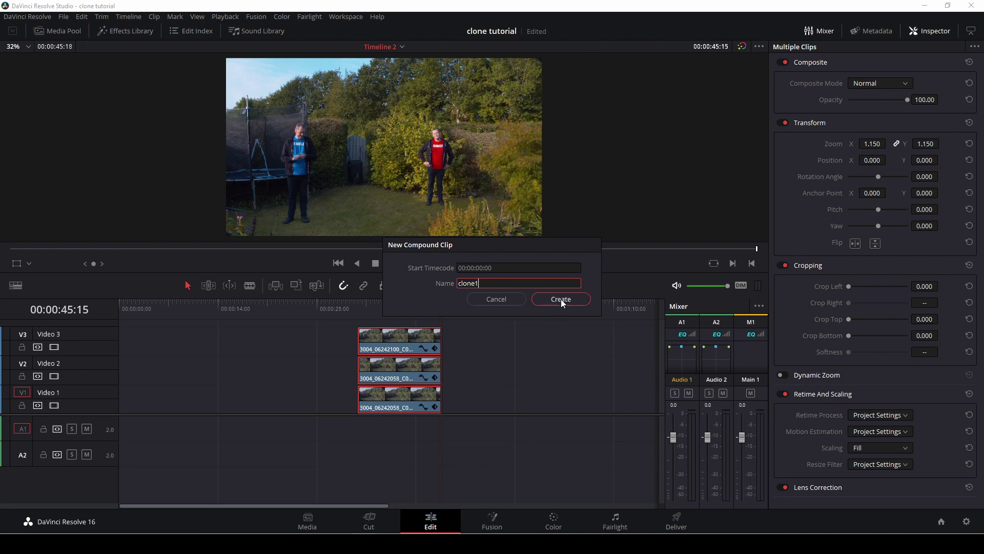
left_click(560, 299)
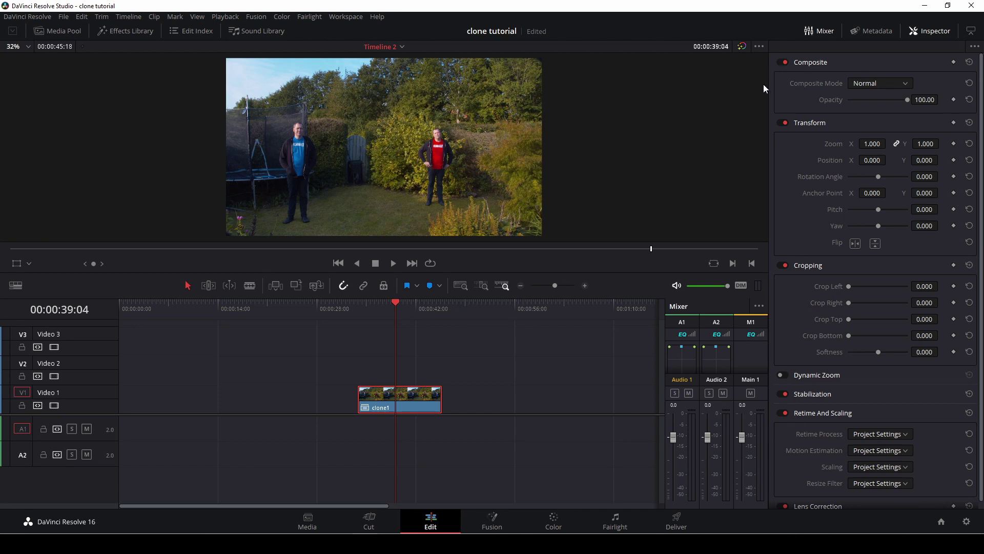
Step: Search OpenFX for 'camer', apply Camera Shake to clone1 and preview it
left_click(125, 31)
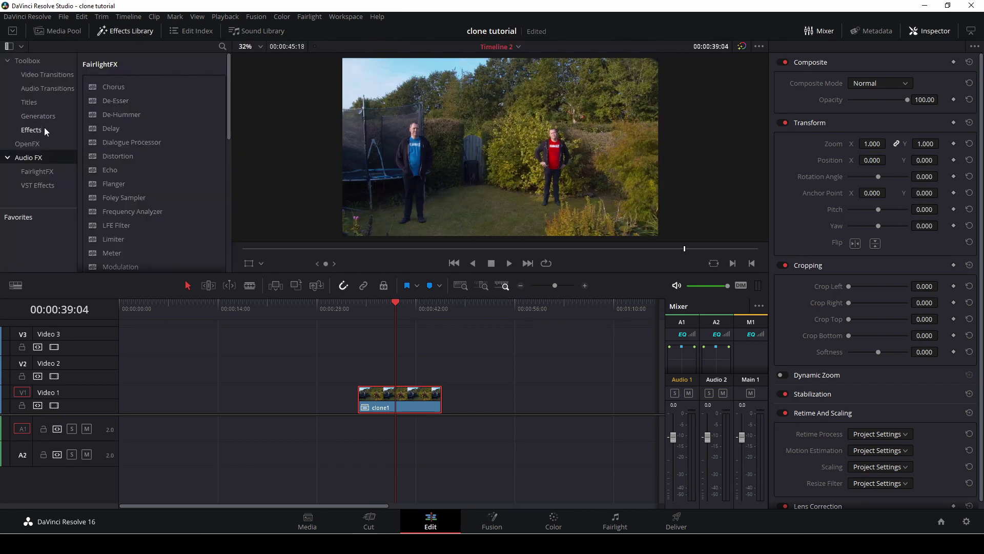
left_click(45, 144)
left_click(221, 47)
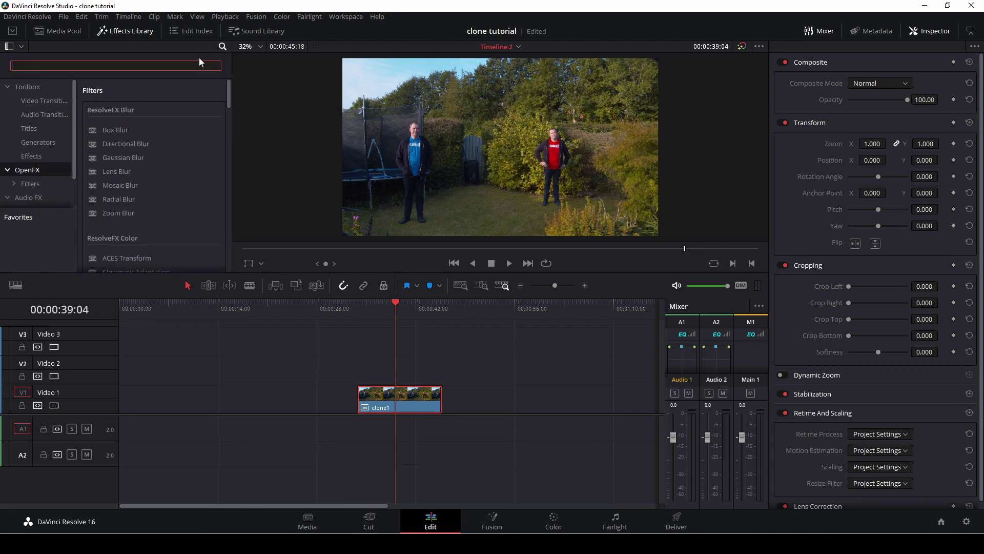
type("cam")
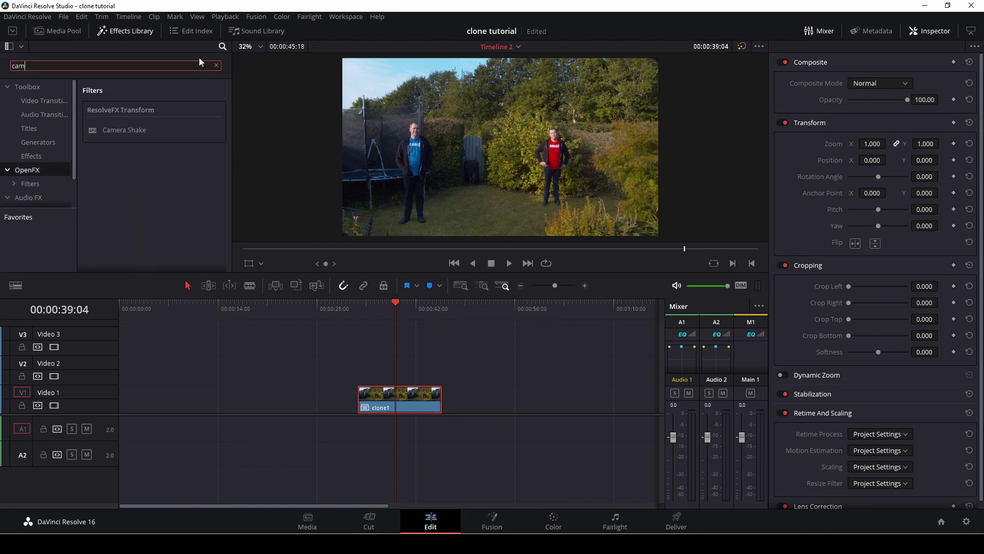
type("er")
left_click(142, 132)
left_click_drag(142, 133, 396, 392)
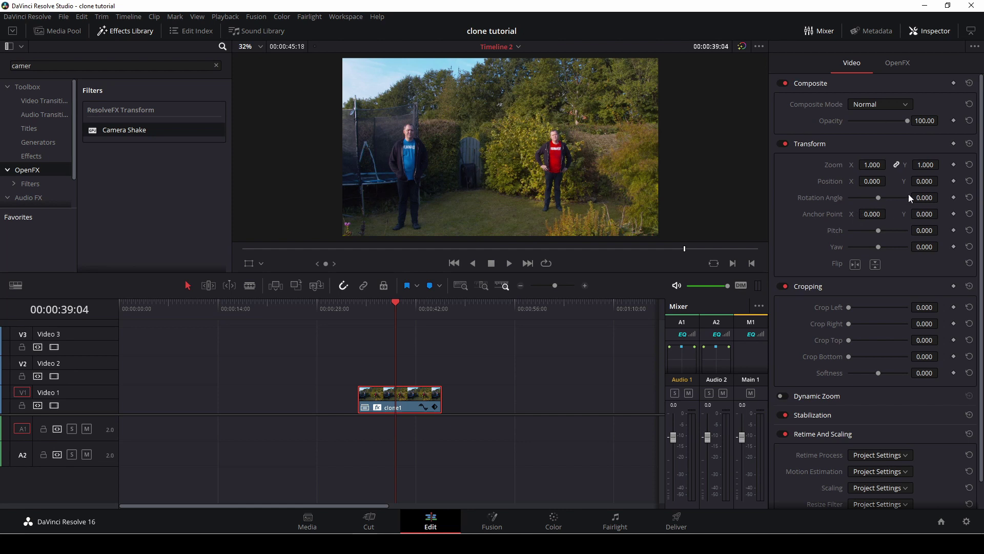
left_click(906, 63)
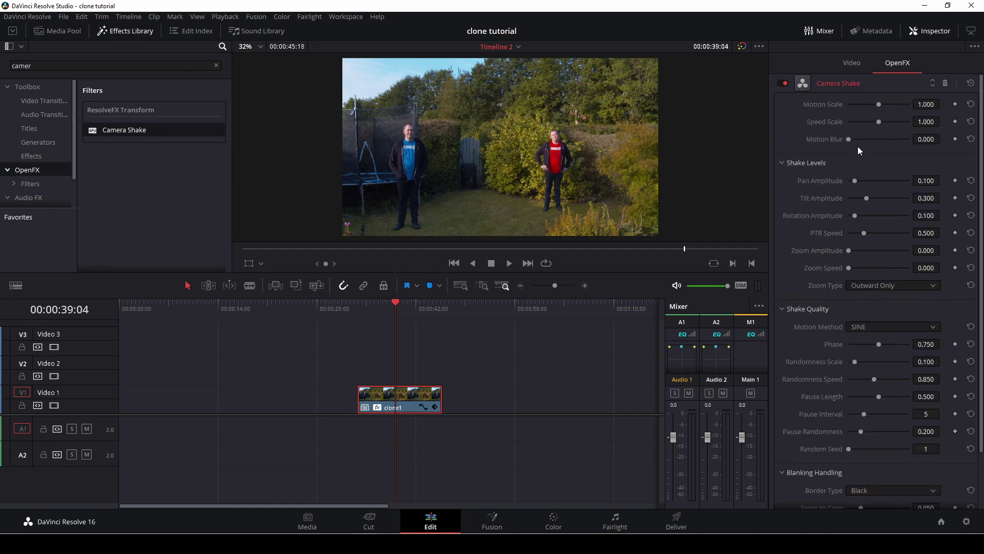
key("space")
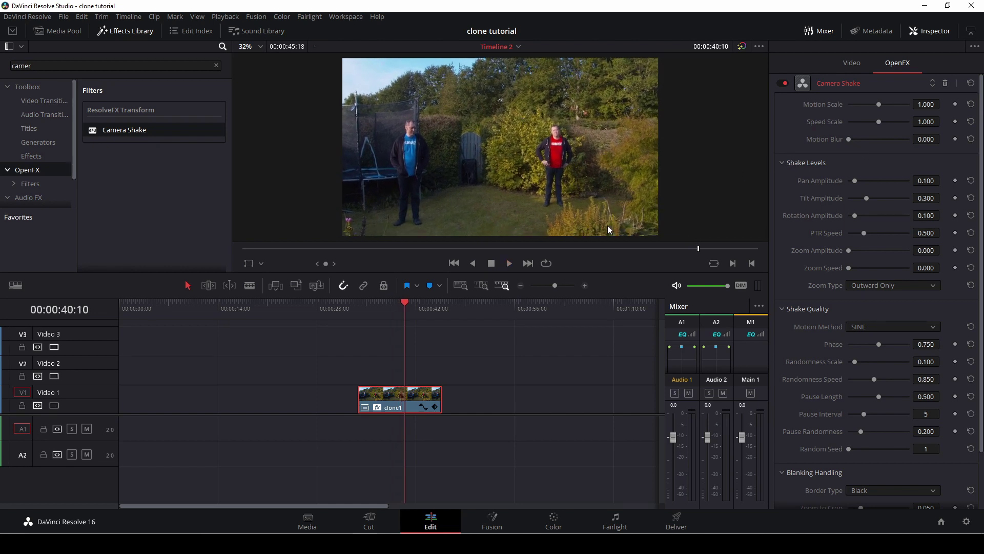
Step: Set the Camera Shake Speed Scale to 0.153, previewing the slower shake
left_click_drag(402, 314, 377, 314)
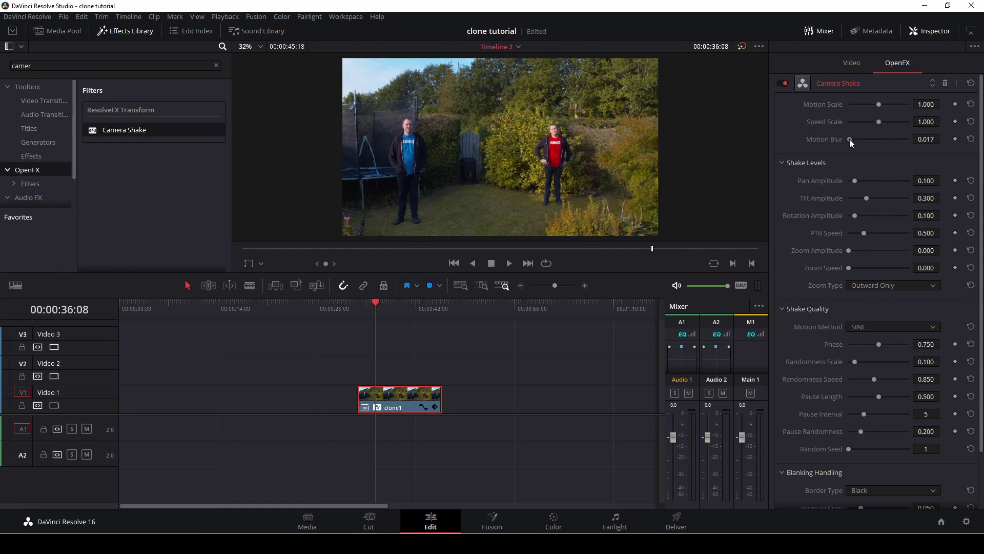
left_click_drag(880, 127, 850, 132)
key("space")
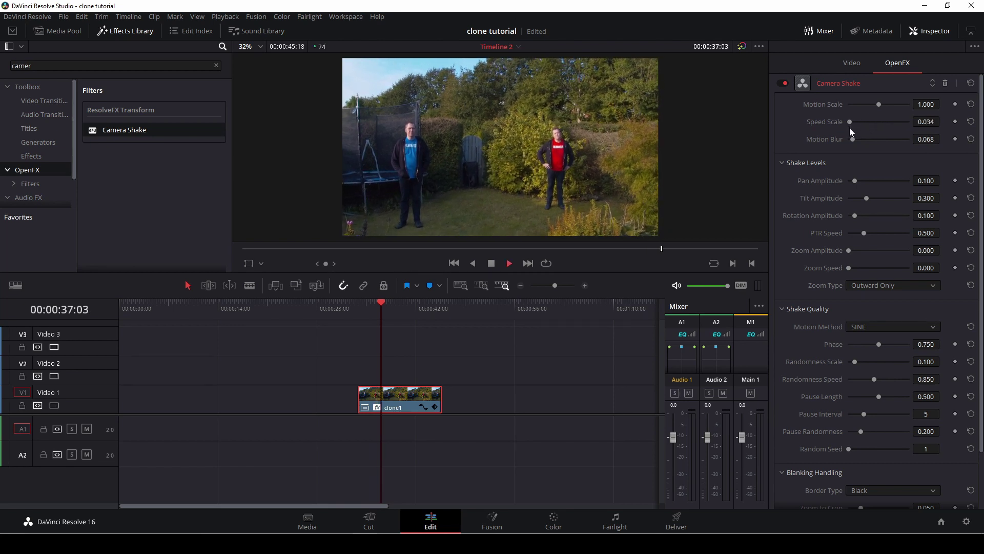
key("space")
left_click_drag(850, 122, 858, 139)
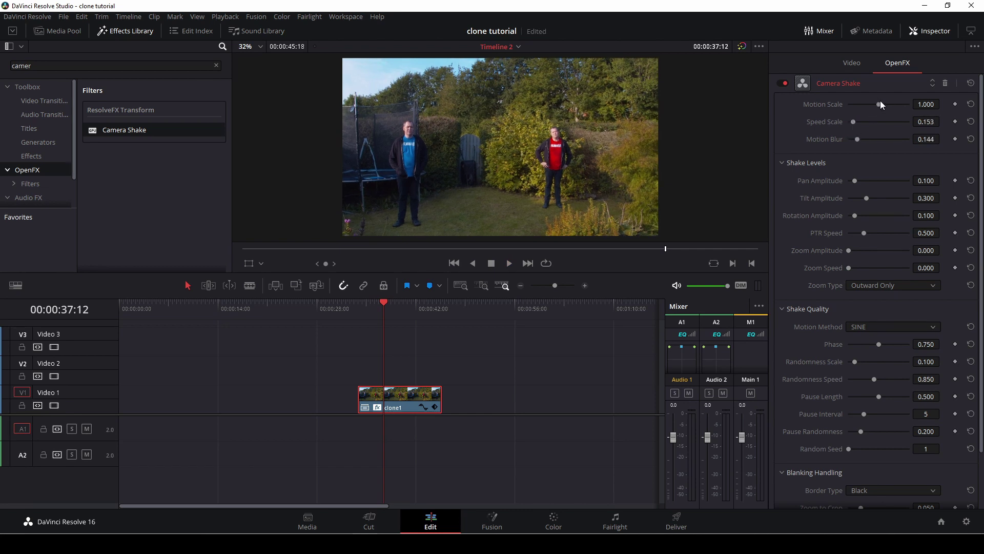
Step: Reduce the Camera Shake Motion Scale to 0.169, check playback and save the project
left_click_drag(882, 108, 859, 109)
key("space")
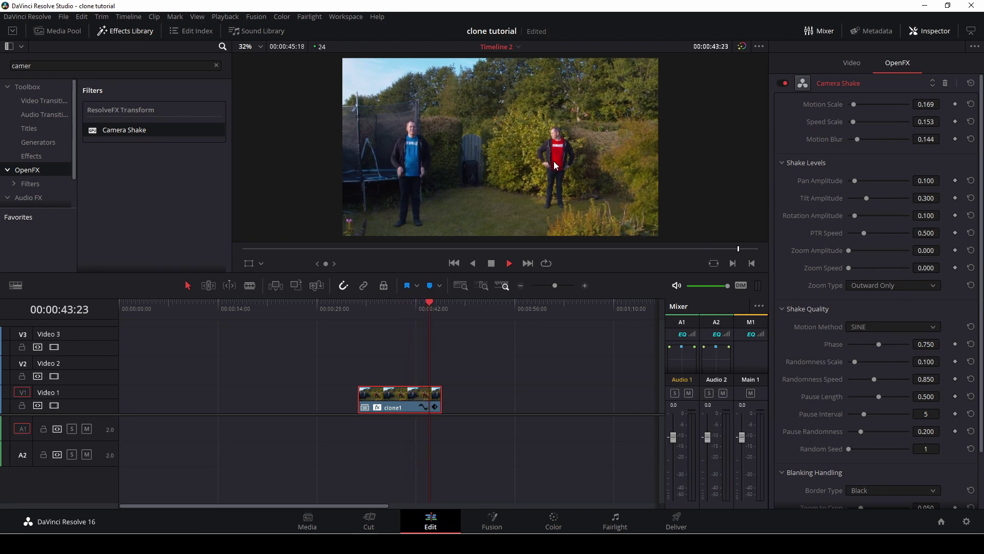
key("space")
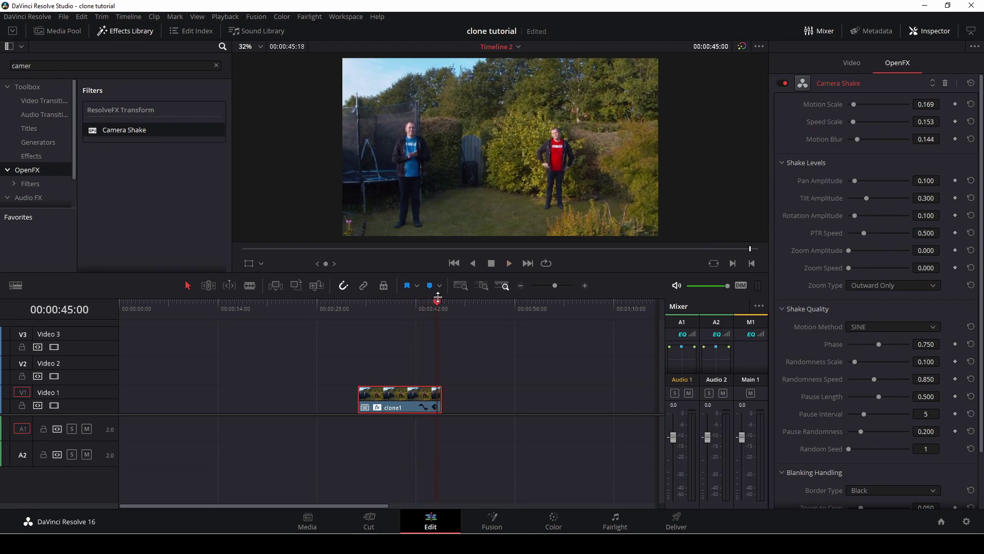
left_click_drag(436, 306, 362, 313)
key("ctrl+s")
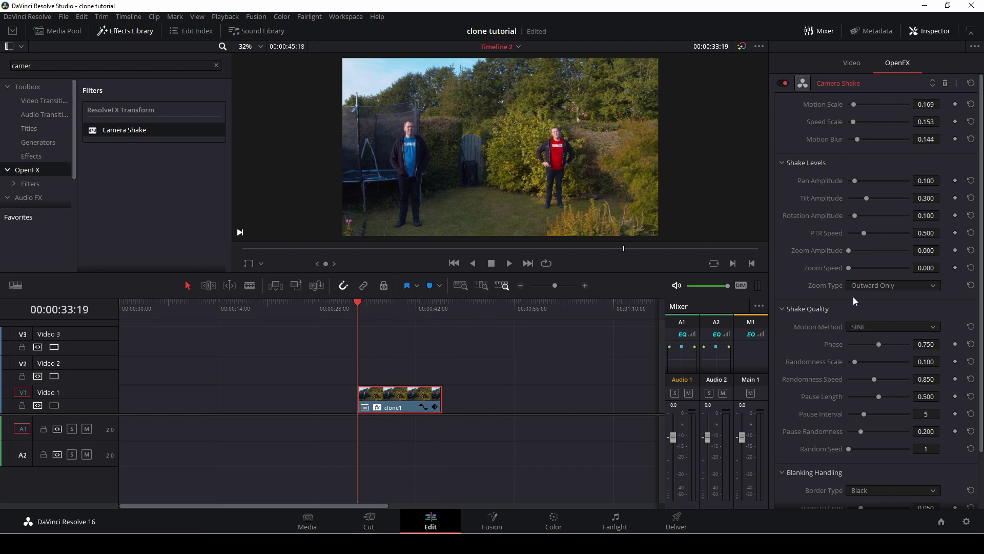
scroll(854, 300, "down", 3)
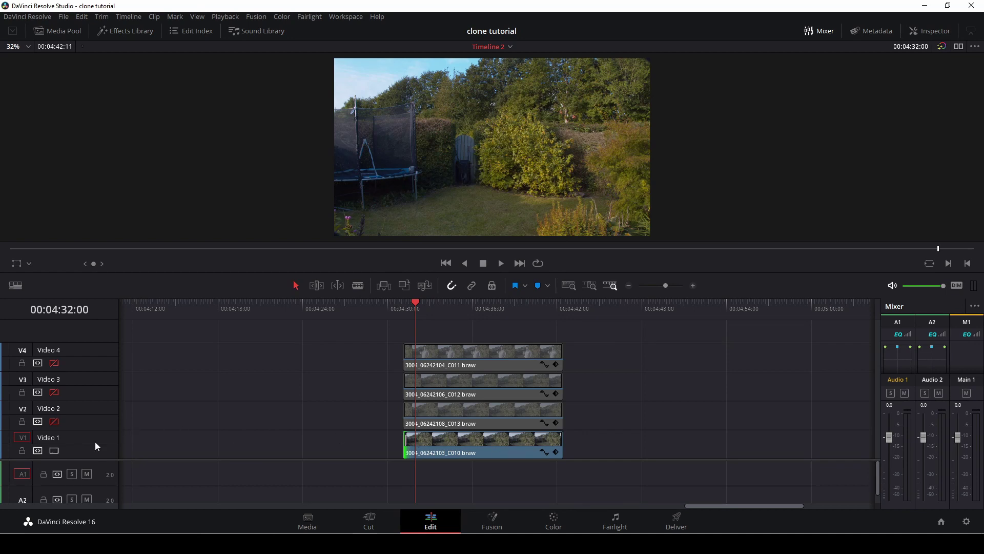
Step: Enable the clips on Video 2–4 and combine all four stacked clips into a Fusion clip
left_click(54, 422)
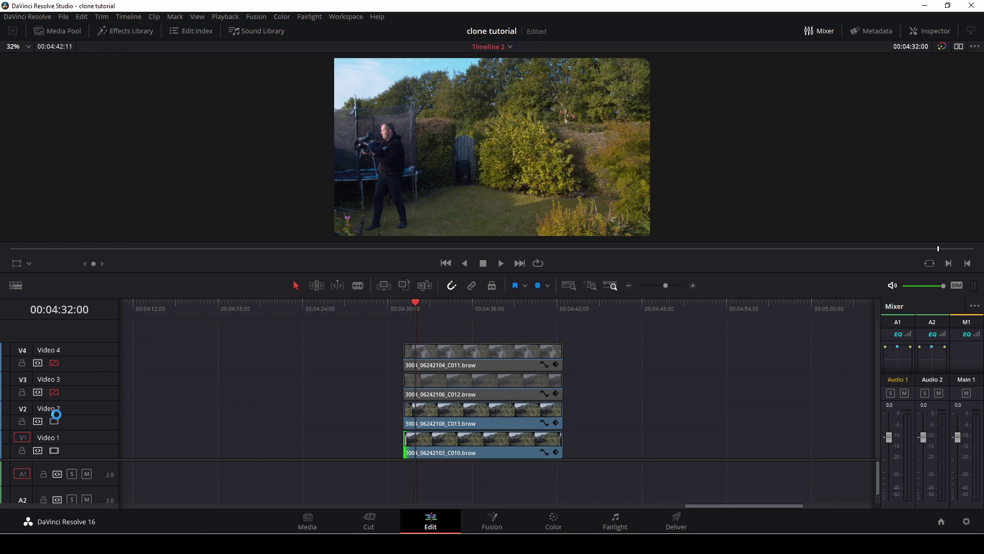
left_click(54, 392)
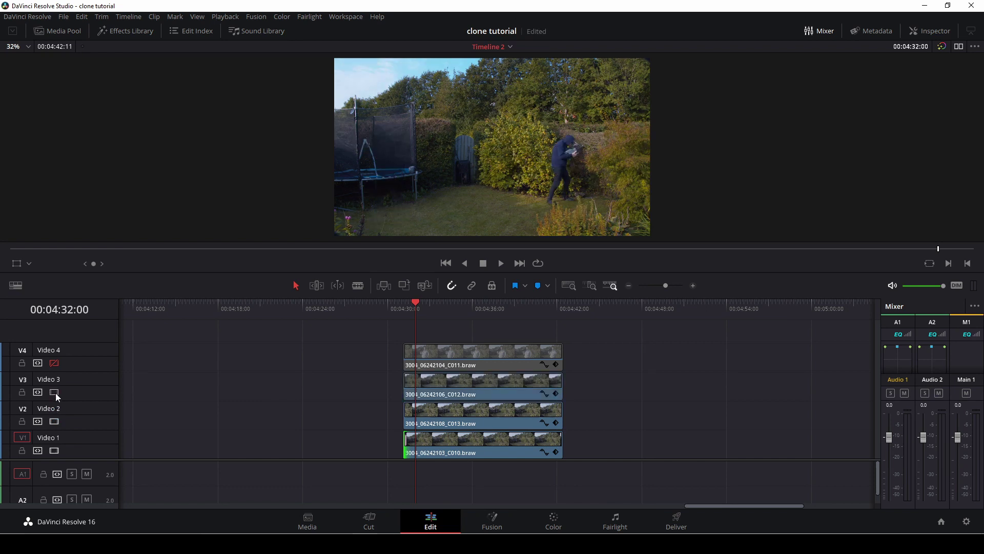
left_click(55, 363)
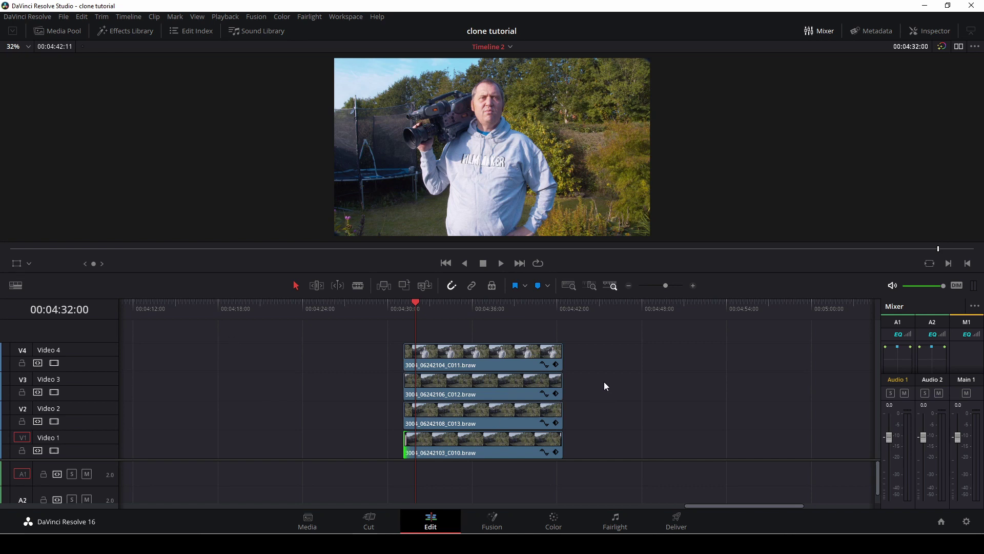
left_click_drag(595, 334, 506, 469)
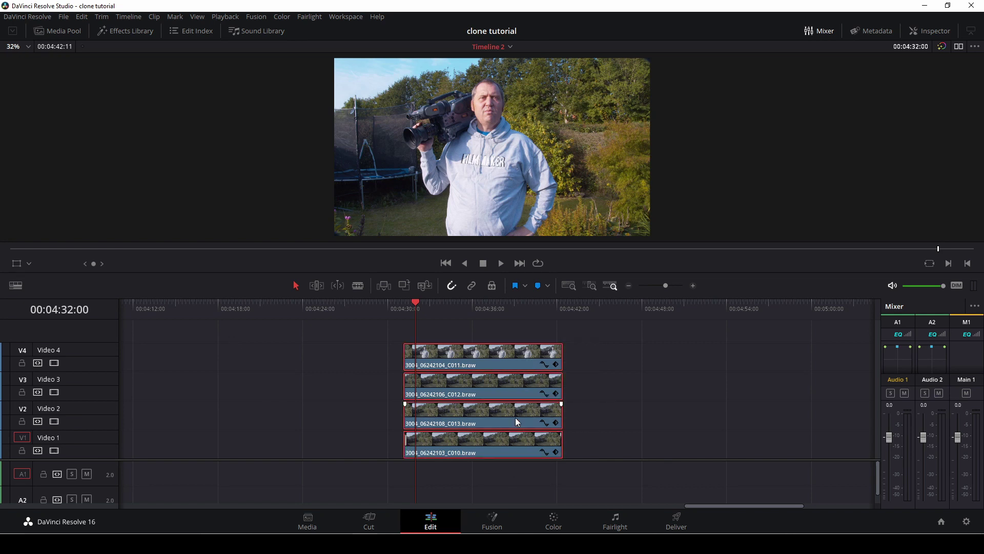
right_click(515, 418)
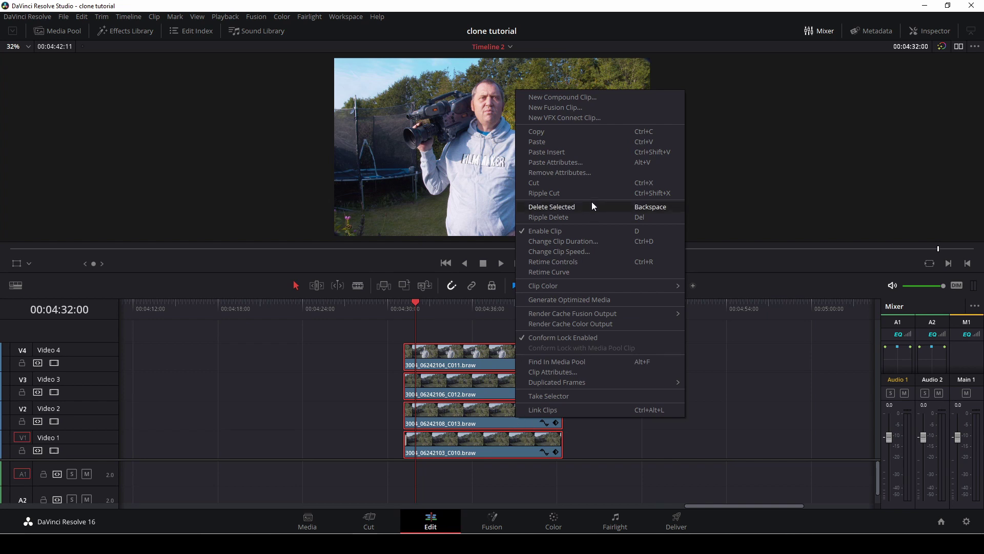
left_click(602, 106)
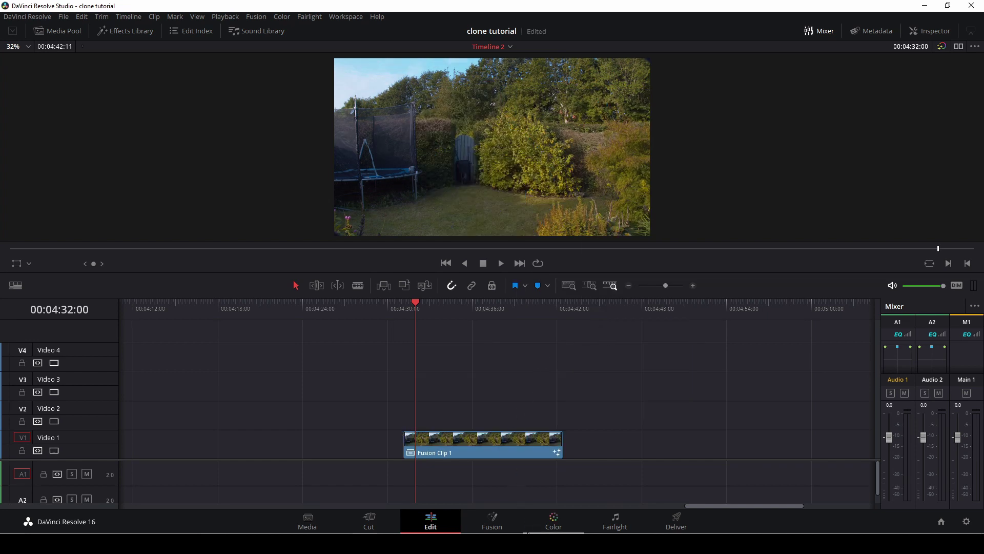
Step: Open the clip on the Fusion page and rename the first MediaIn node to back
left_click(496, 528)
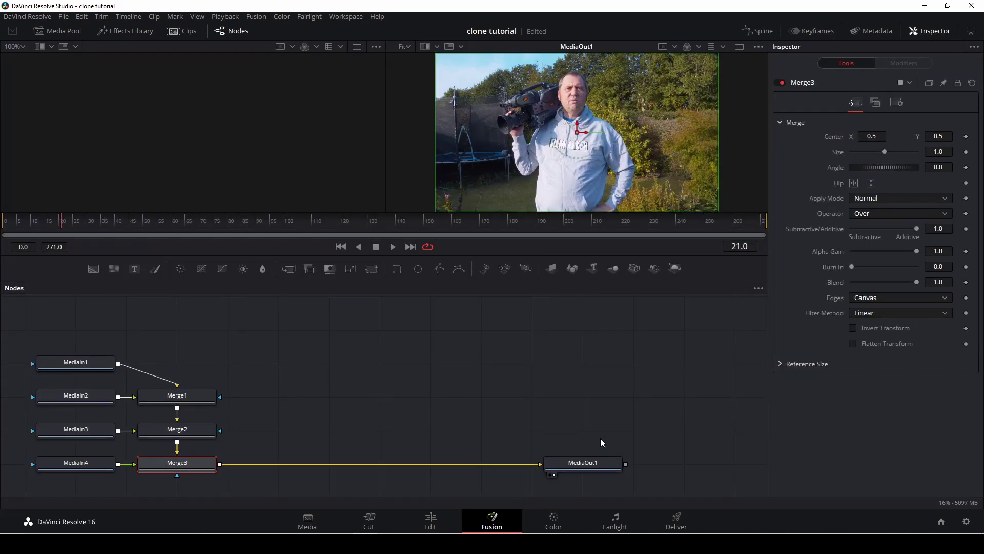
left_click_drag(600, 463, 622, 463)
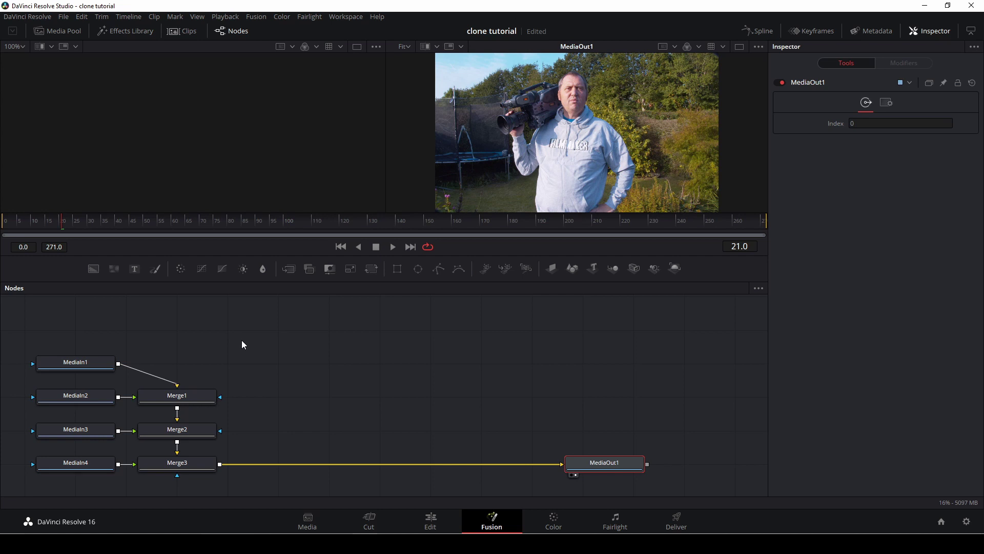
left_click(94, 359)
key("1")
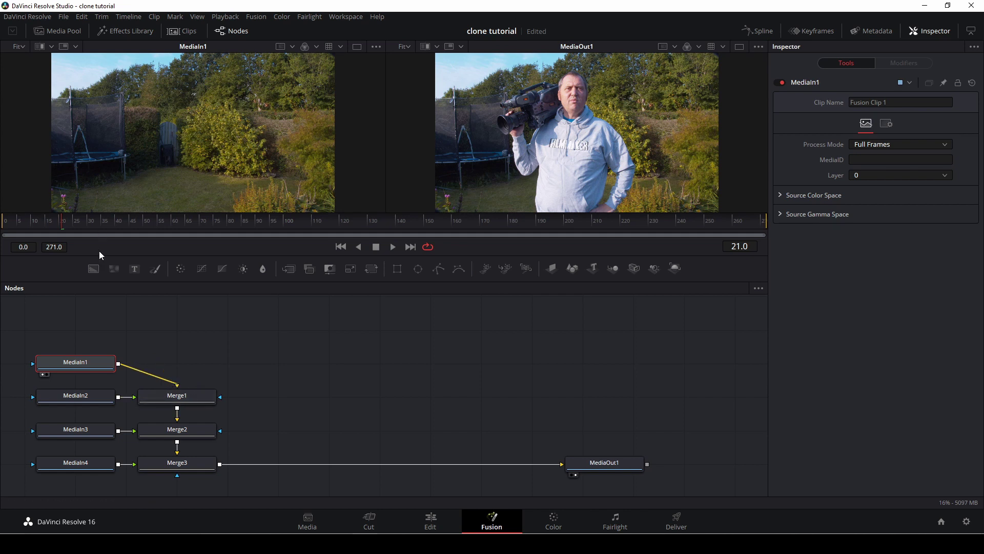
key("F2")
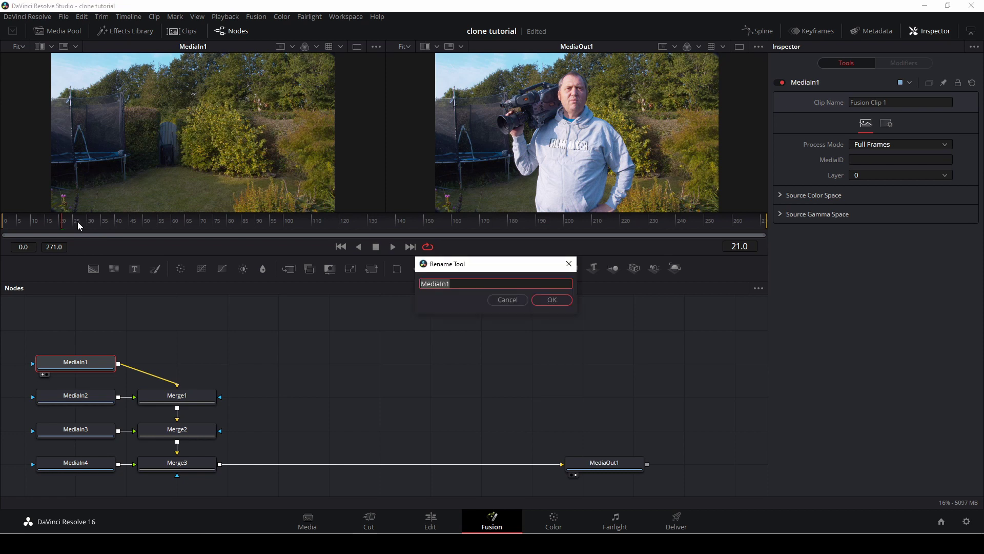
key("BackSpace")
left_click(553, 301)
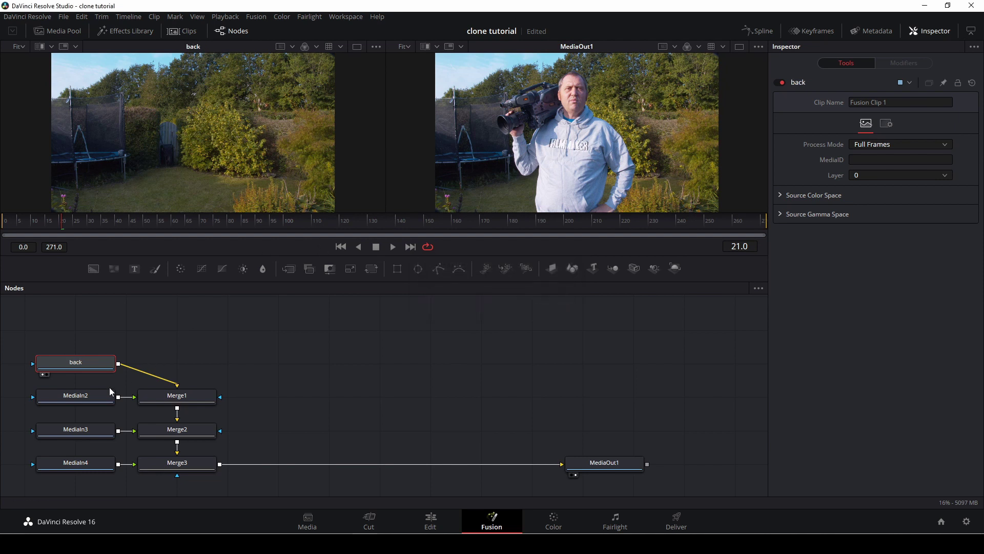
Step: Rename the other three MediaIn nodes to claus2, claus3 and claus1
left_click(99, 398)
key("1")
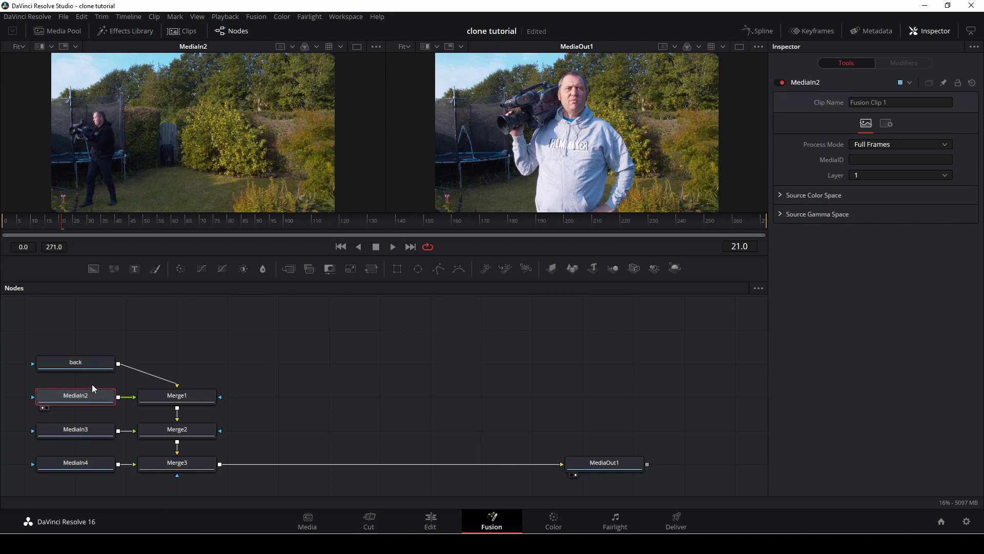
key("F2")
key("BackSpace")
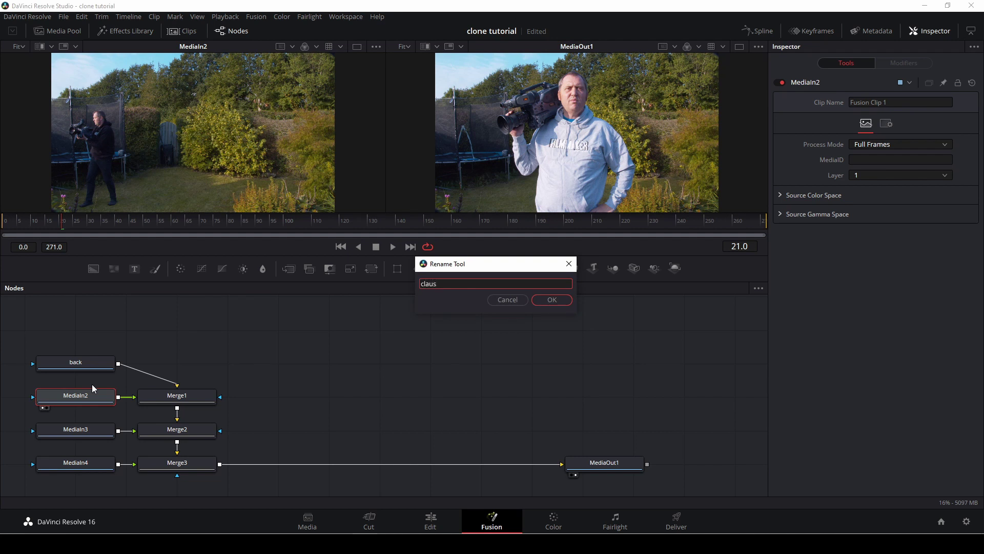
left_click(559, 301)
left_click(77, 430)
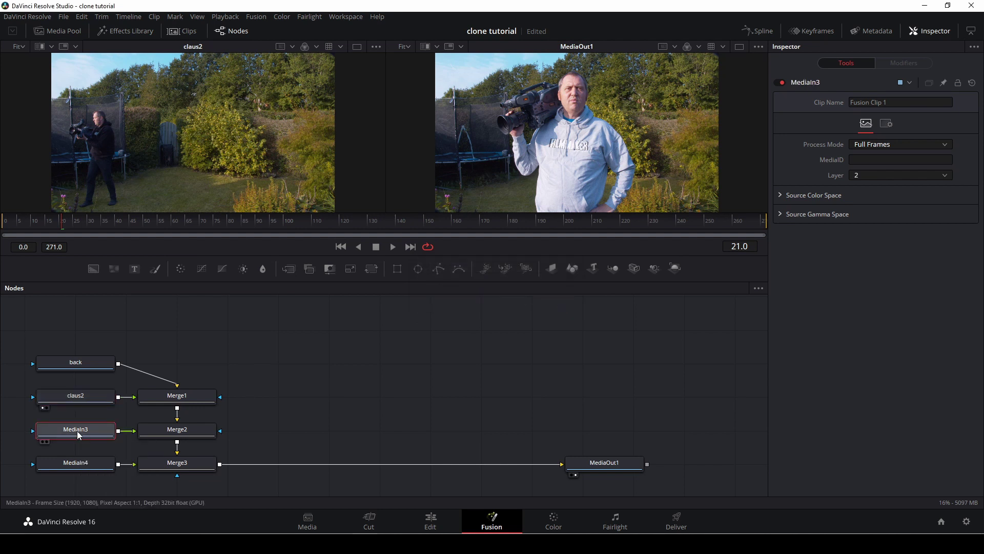
key("1")
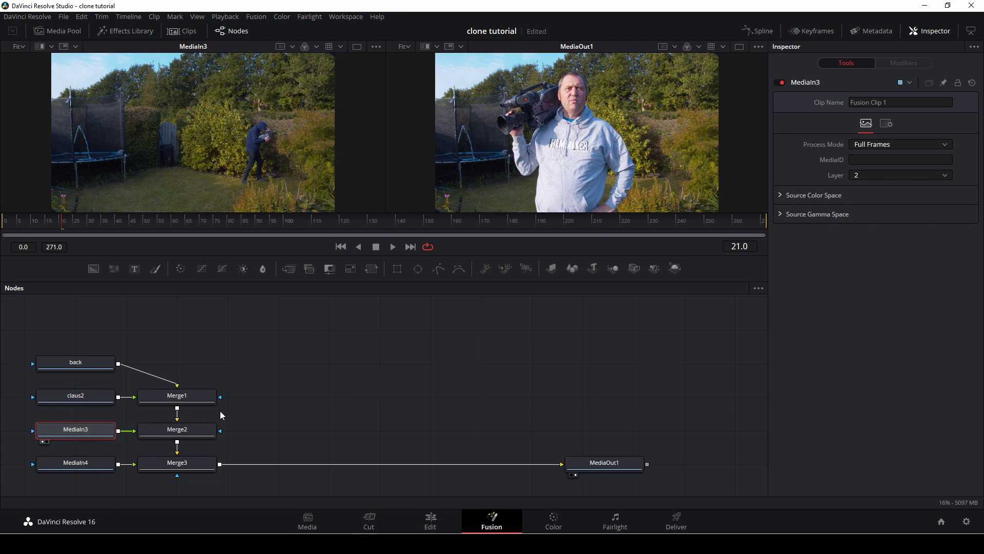
key("F2")
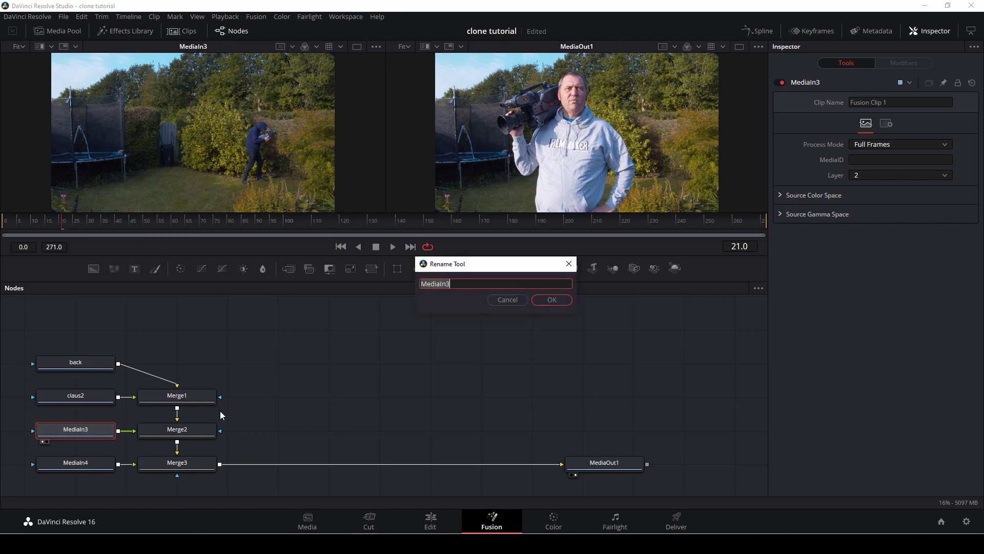
key("BackSpace")
left_click(552, 300)
left_click(90, 465)
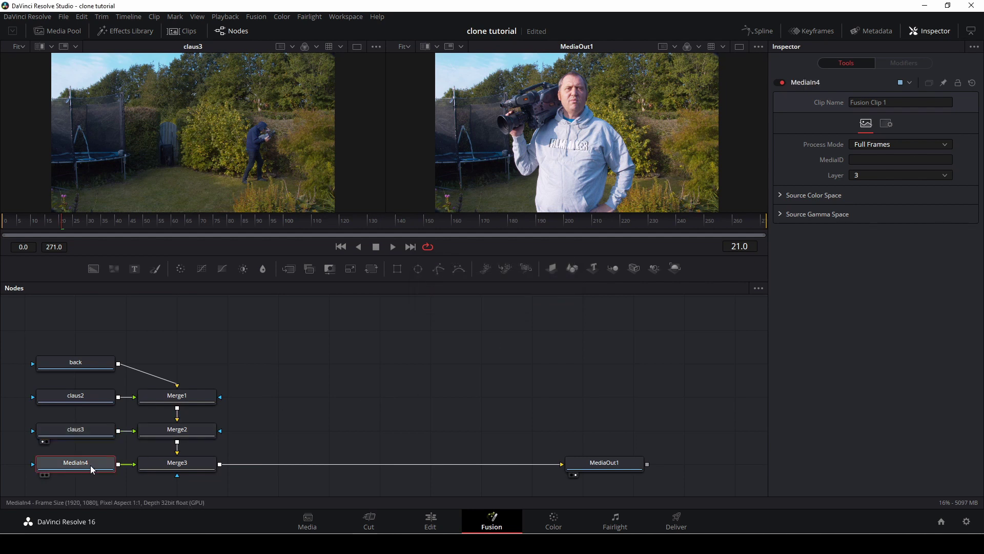
key("1")
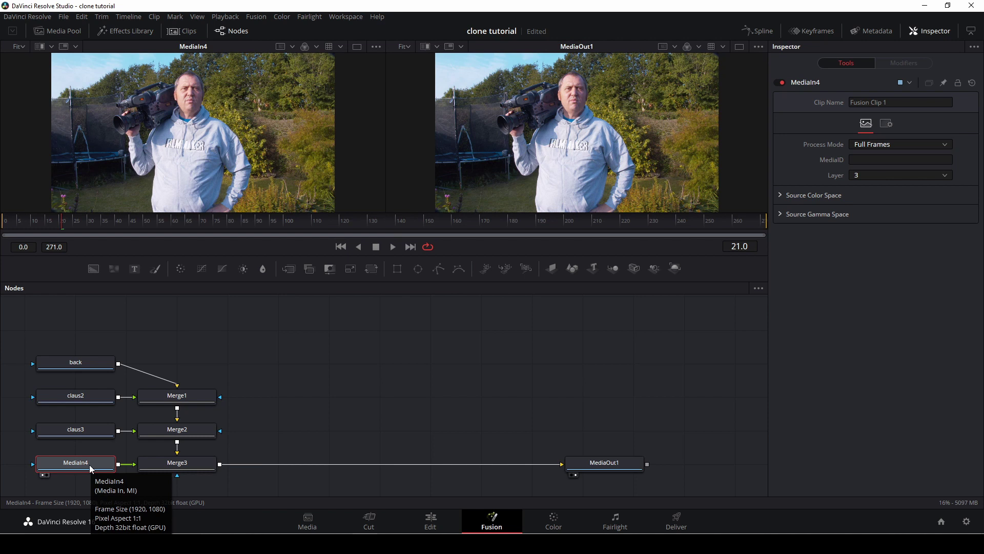
key("F2")
key("BackSpace")
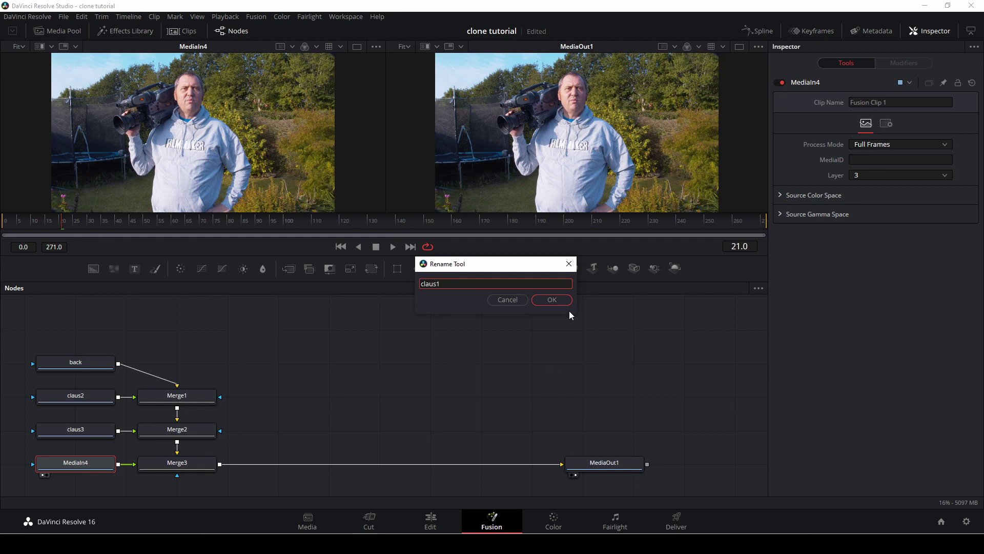
left_click(551, 299)
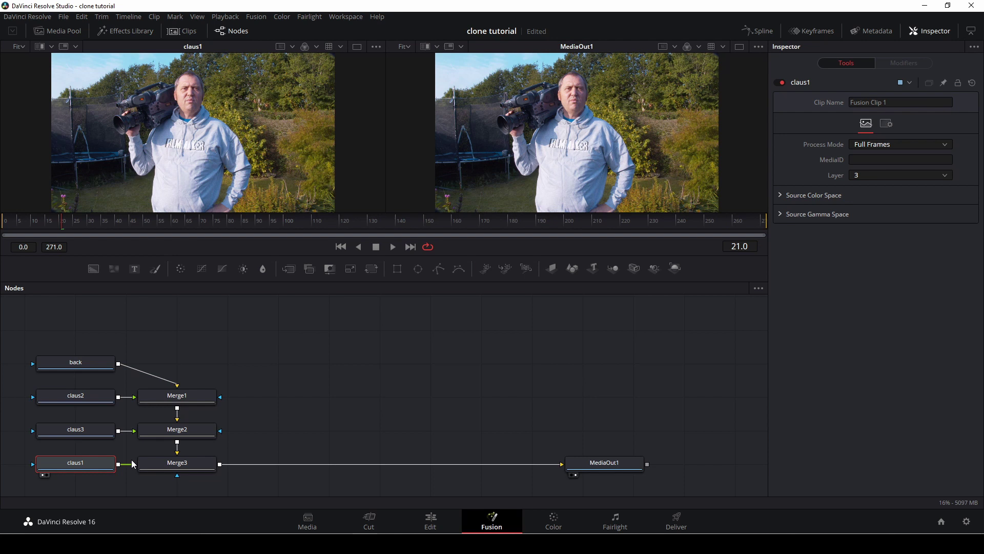
Step: Disconnect all the existing links between the MediaIn, Merge and output nodes
left_click_drag(129, 464, 122, 473)
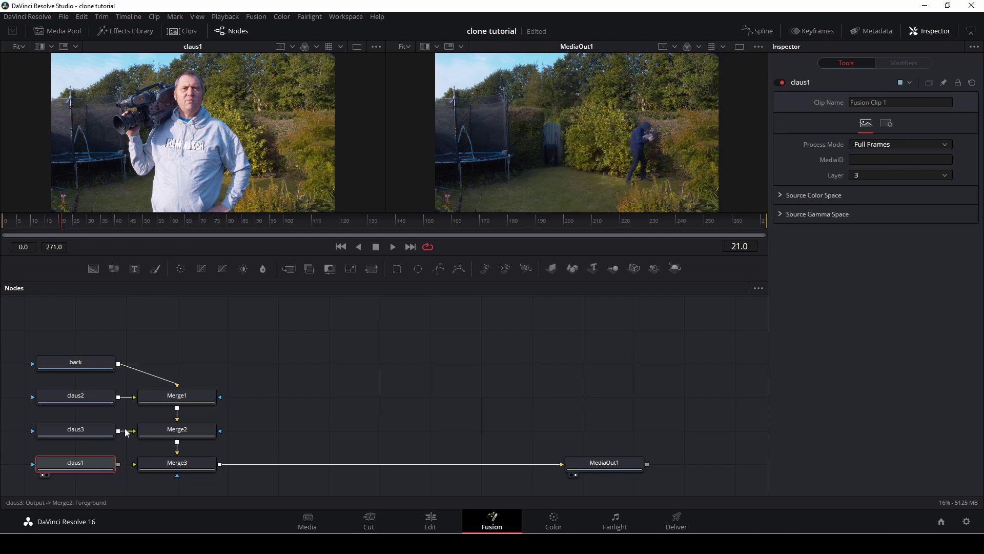
left_click_drag(127, 431, 131, 444)
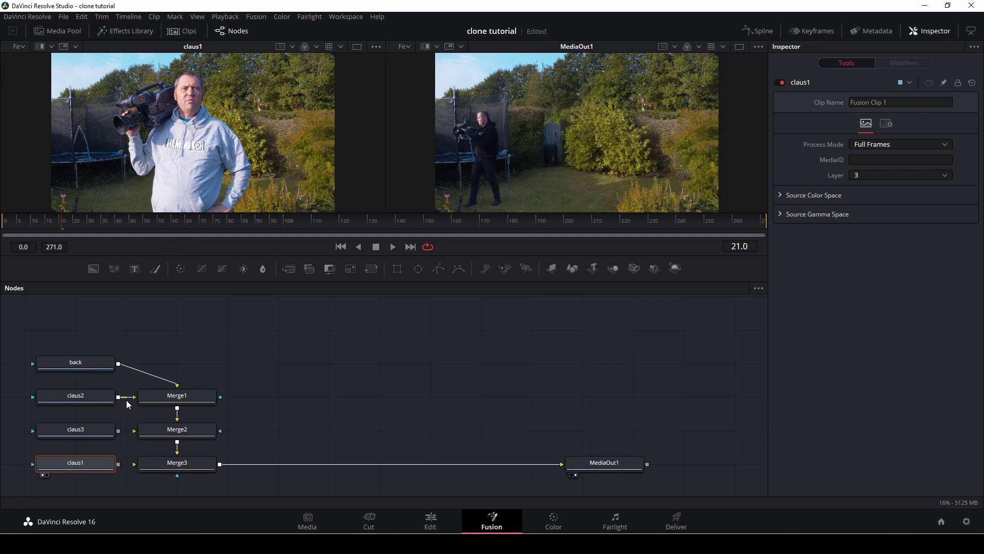
left_click_drag(127, 398, 126, 413)
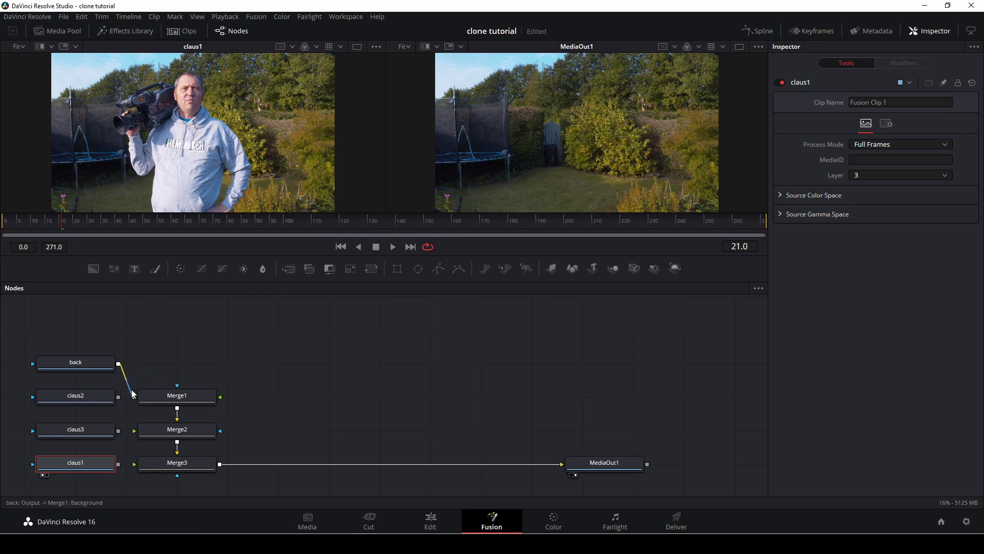
left_click_drag(125, 366, 140, 416)
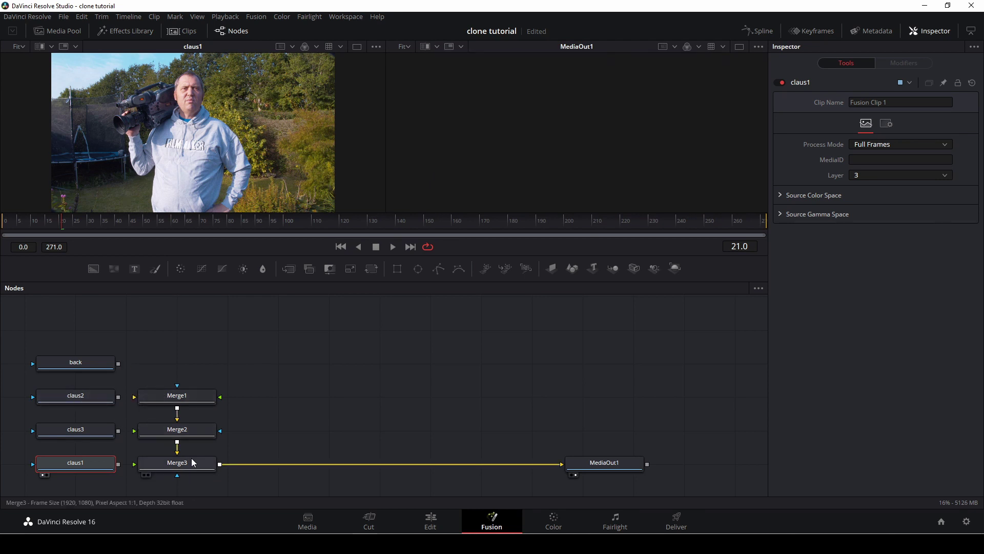
left_click_drag(193, 461, 286, 462)
left_click_drag(211, 462, 194, 457)
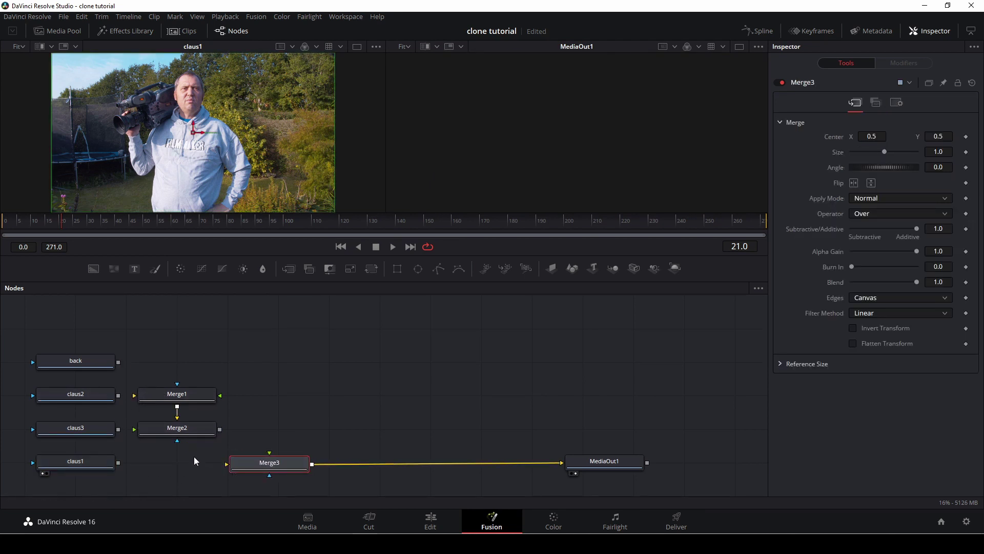
left_click_drag(177, 414, 232, 397)
left_click_drag(549, 463, 489, 467)
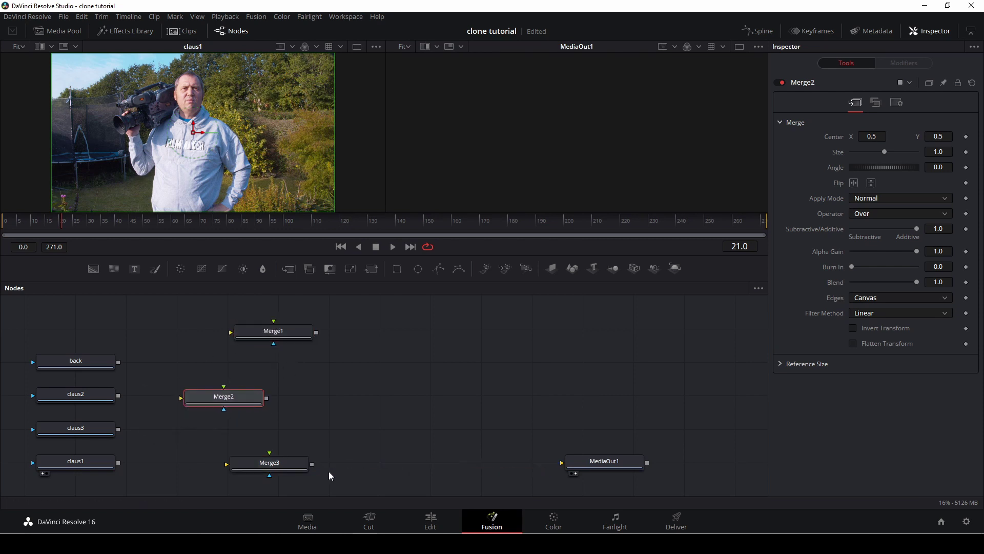
Step: Rearrange the nodes and feed back into Merge2 with the bush clone as foreground
left_click_drag(283, 470, 360, 393)
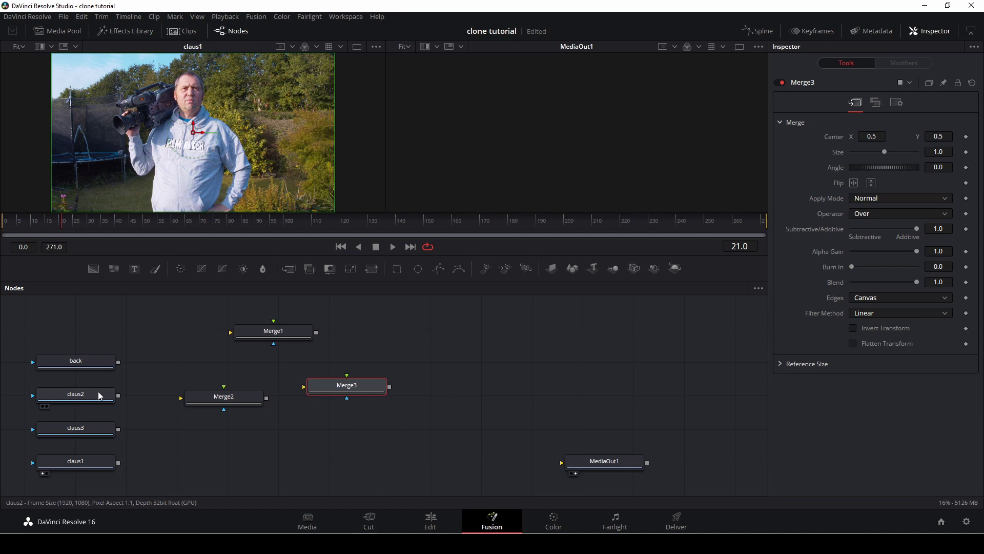
left_click_drag(92, 361, 561, 463)
left_click(192, 462)
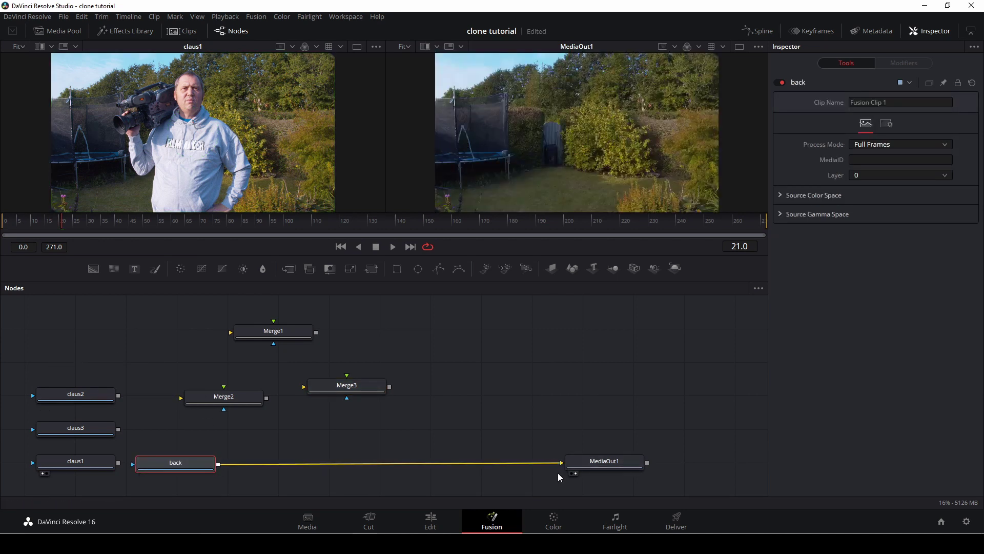
left_click_drag(90, 457, 120, 328)
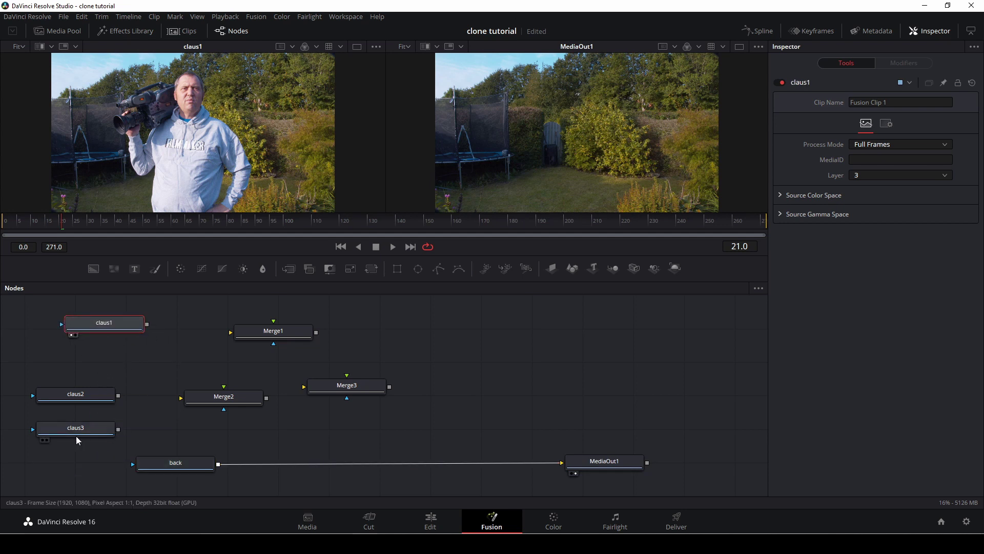
left_click_drag(74, 429, 207, 356)
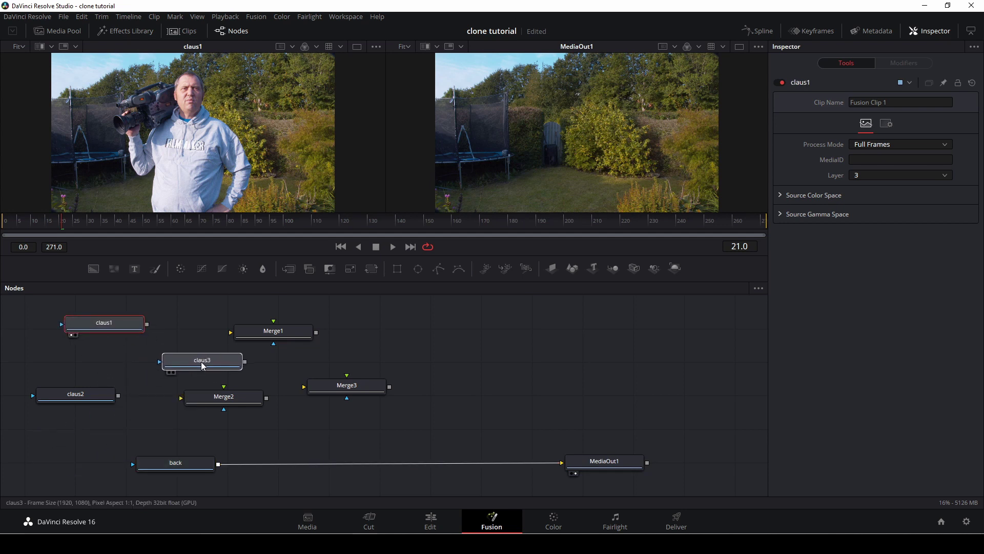
left_click_drag(239, 399, 333, 461)
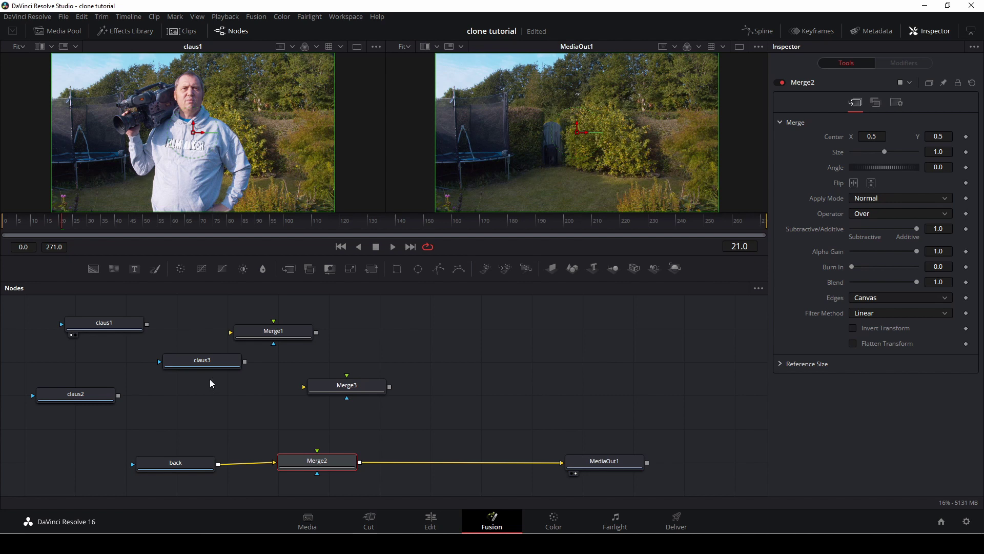
left_click_drag(224, 365, 215, 406)
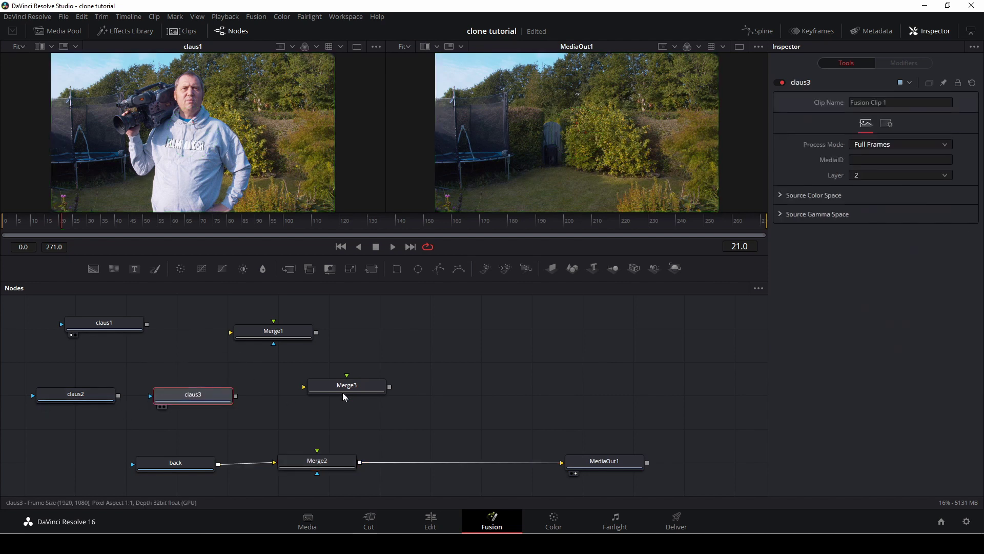
left_click_drag(365, 385, 419, 334)
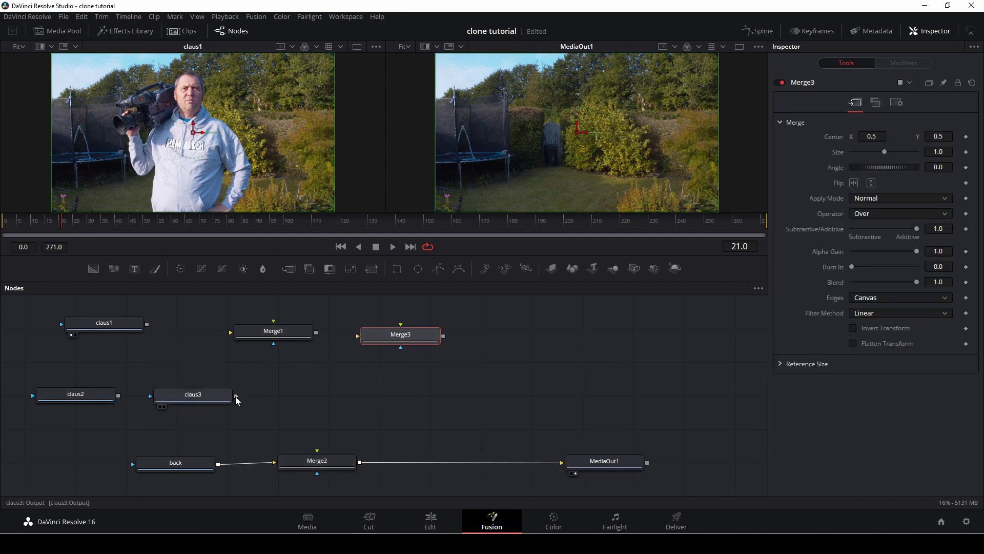
left_click_drag(235, 395, 291, 423)
left_click_drag(235, 396, 325, 460)
left_click(371, 478)
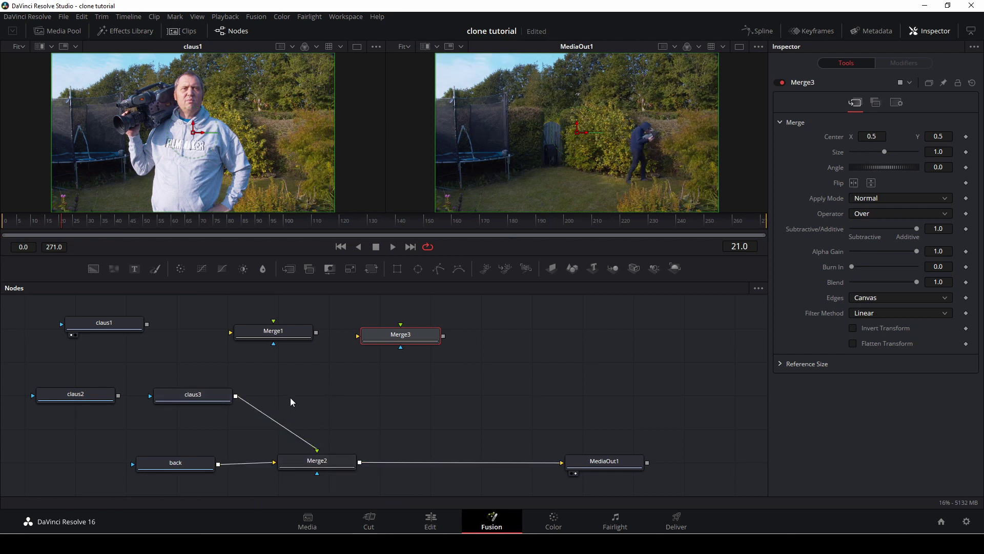
Step: Add a Polygon node beside the bush clone's node and select it
left_click_drag(443, 268, 296, 390)
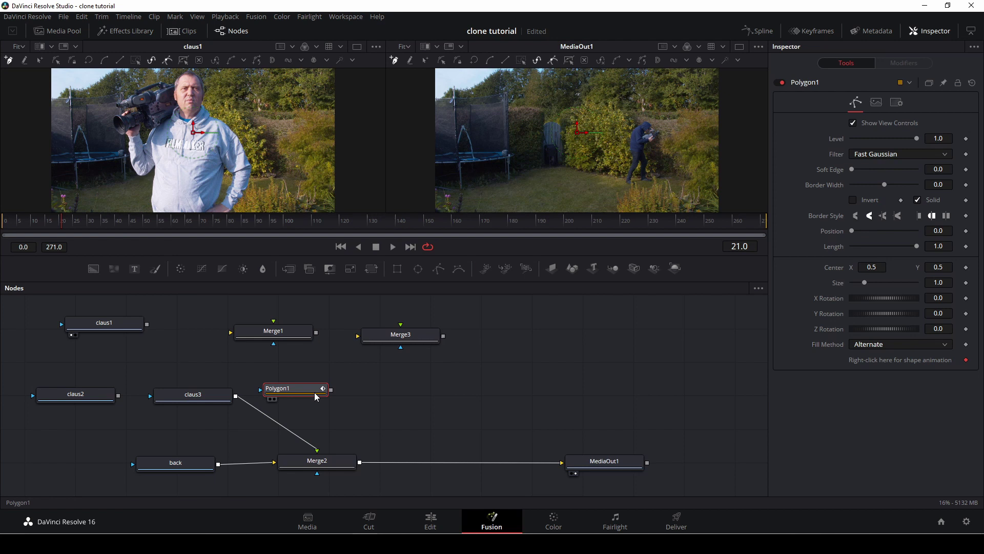
left_click_drag(210, 395, 279, 402)
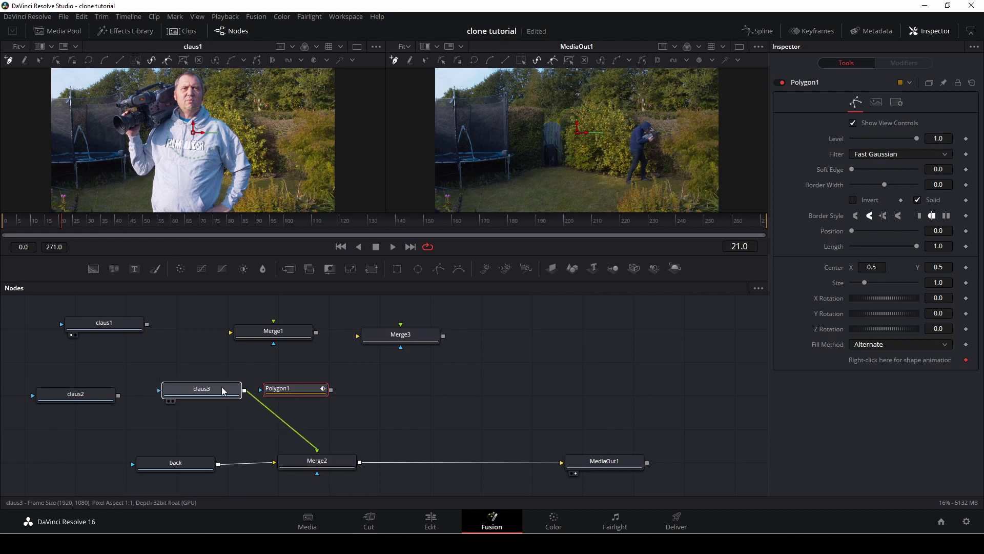
left_click(303, 393)
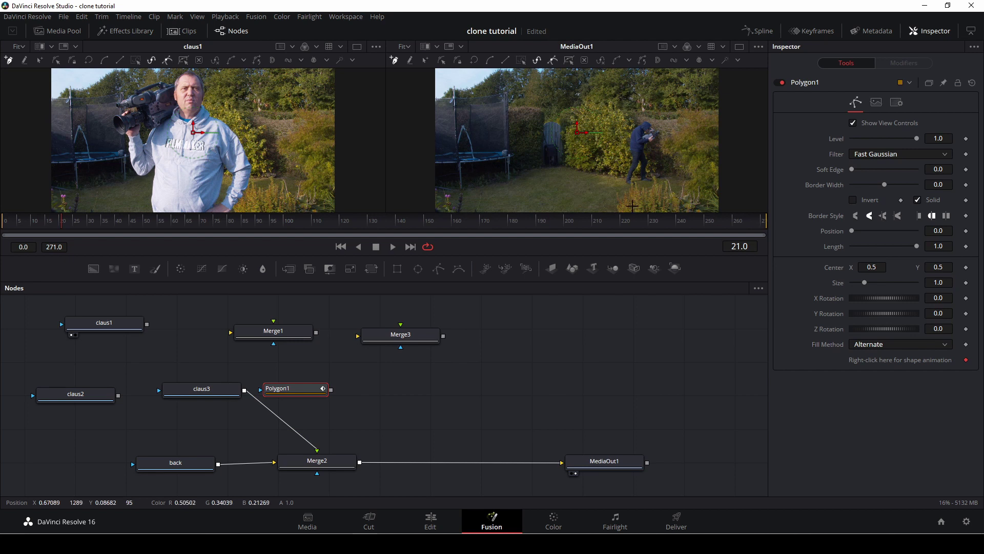
scroll(601, 87, "up", 3)
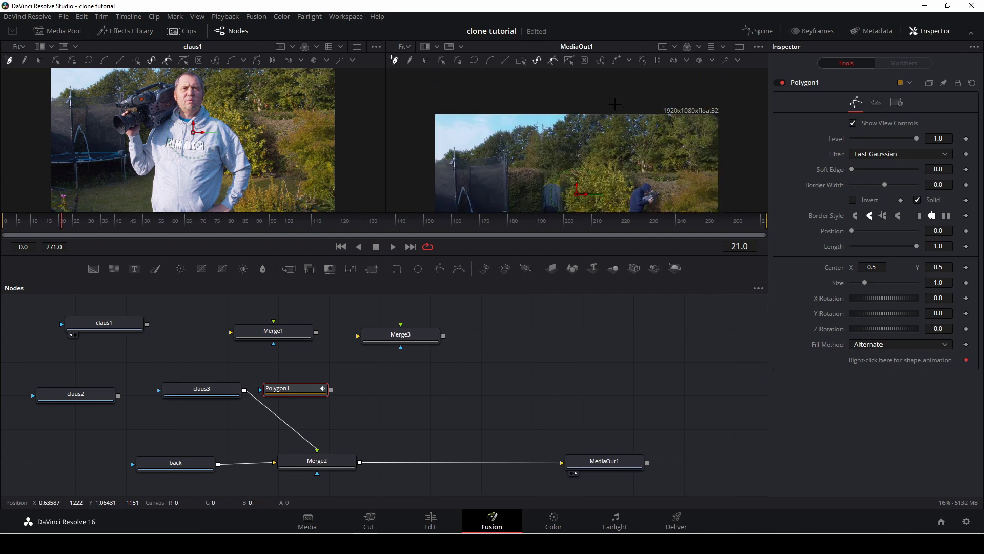
scroll(610, 122, "down", 2)
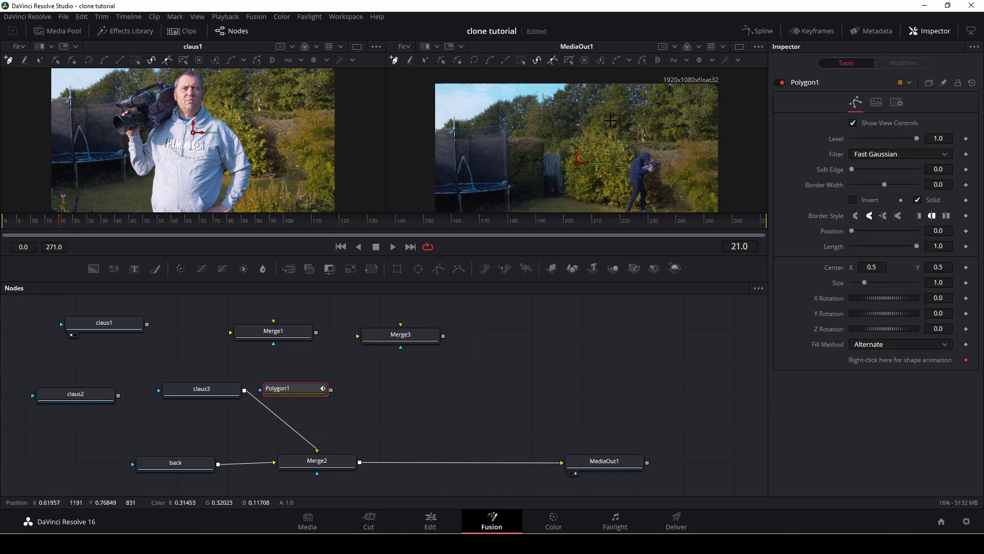
Step: Draw a closed polygon around the crouching man on the right of the frame
left_click(620, 146)
scroll(616, 177, "down", 2)
left_click(615, 191)
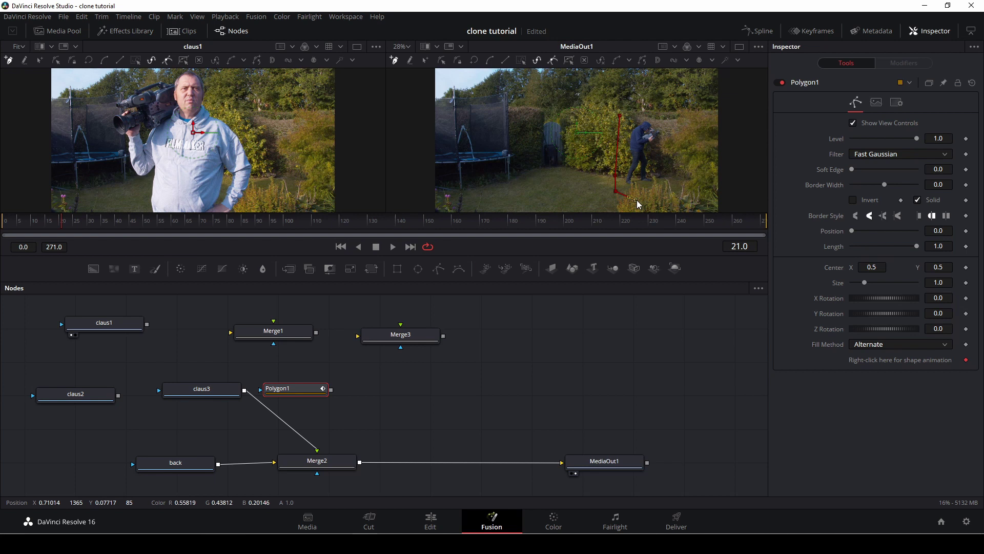
left_click(636, 199)
left_click(709, 200)
left_click(728, 198)
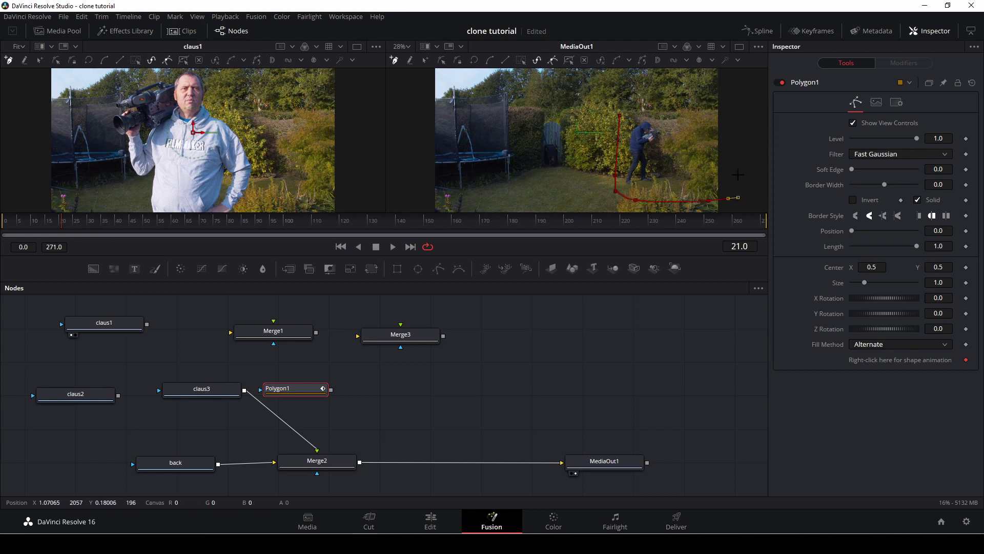
left_click(738, 104)
left_click(659, 97)
left_click(620, 115)
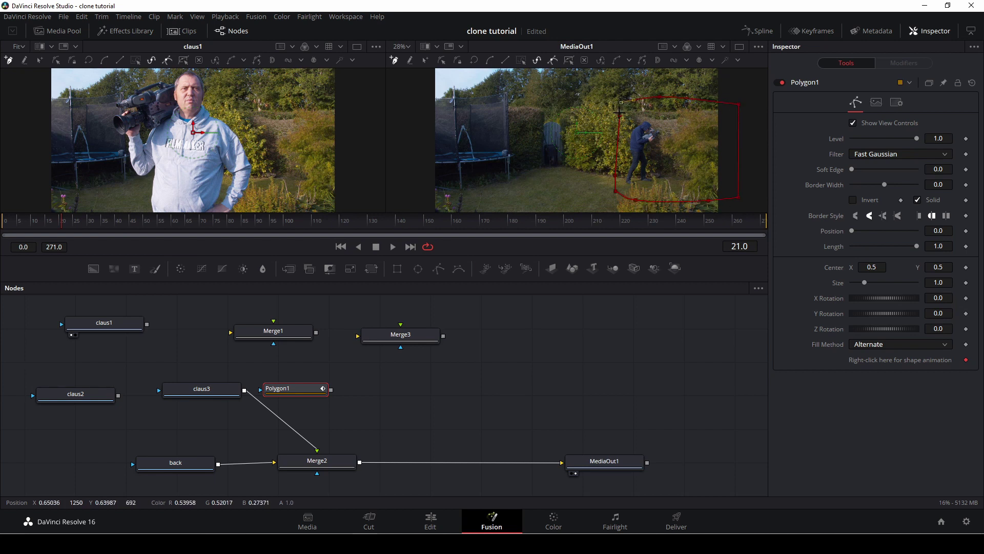
Step: Reposition the nodes and connect Polygon1 as claus3's mask
left_click_drag(296, 388, 316, 385)
left_click_drag(222, 392, 335, 420)
left_click_drag(326, 386, 273, 422)
left_click(210, 396)
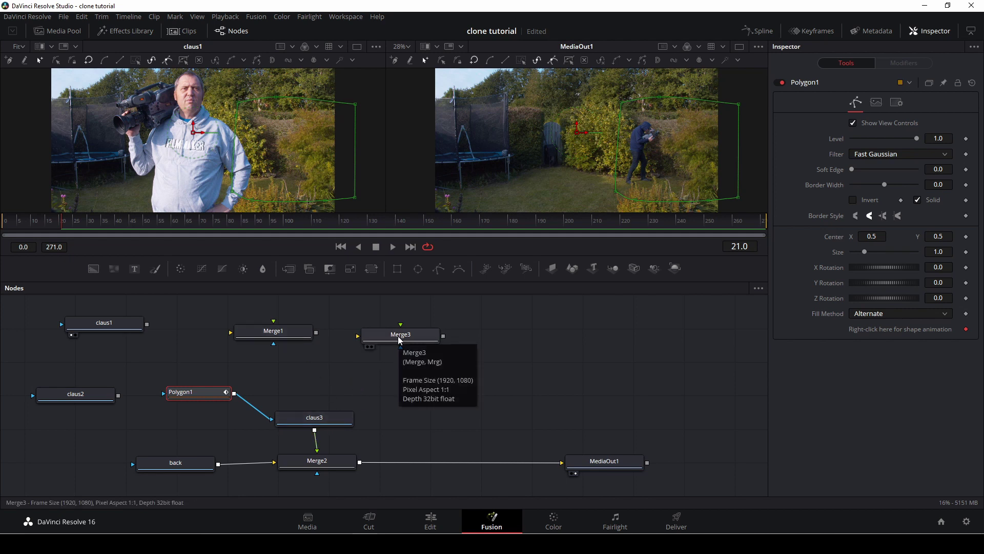
Step: Insert Merge3 before MediaOut1 and feed claus2 in as its foreground
left_click_drag(398, 338, 426, 464)
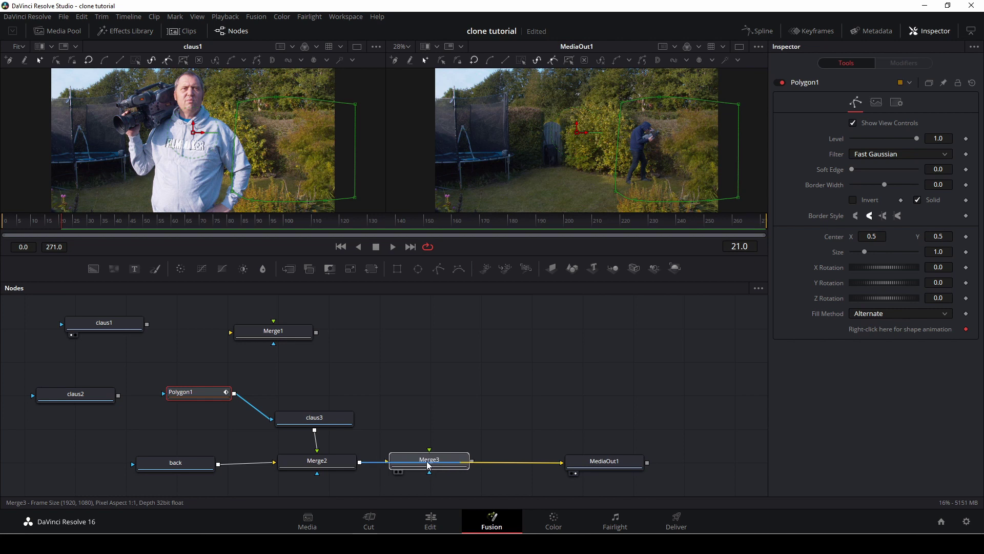
left_click_drag(581, 463, 623, 463)
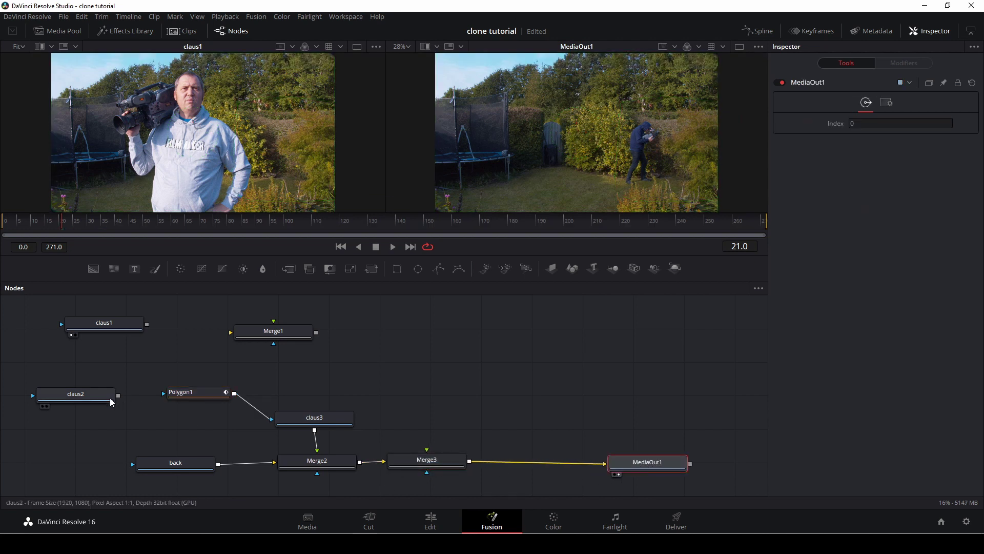
left_click_drag(79, 397, 438, 459)
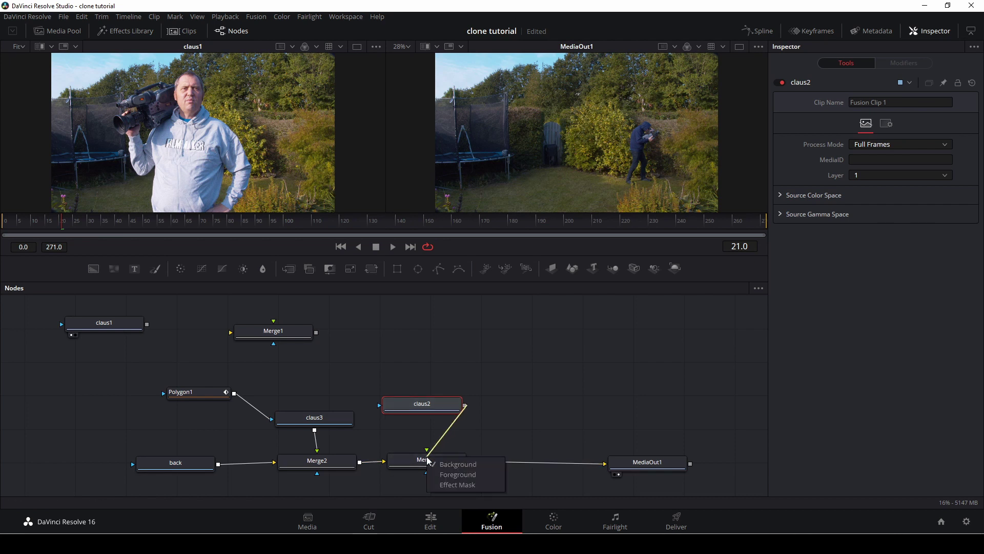
left_click(451, 477)
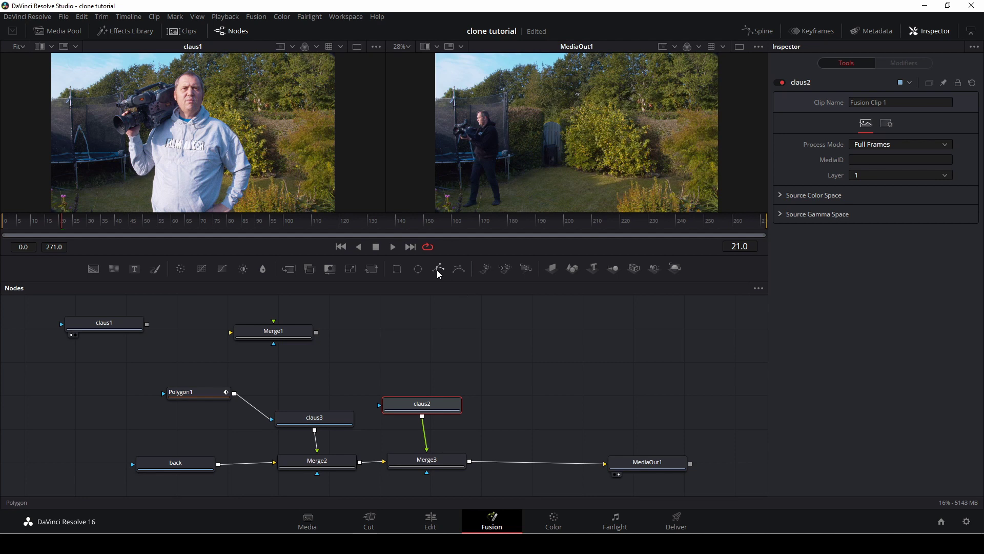
Step: Add a Polygon2 node and outline the left clone down to the ground, closing the shape
left_click_drag(438, 268, 378, 355)
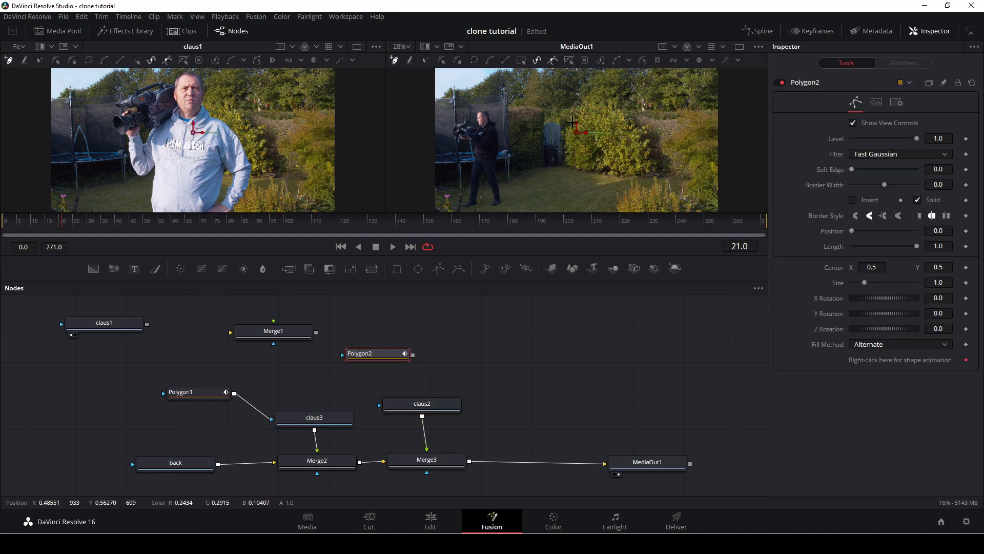
left_click(431, 96)
left_click(494, 98)
left_click(497, 108)
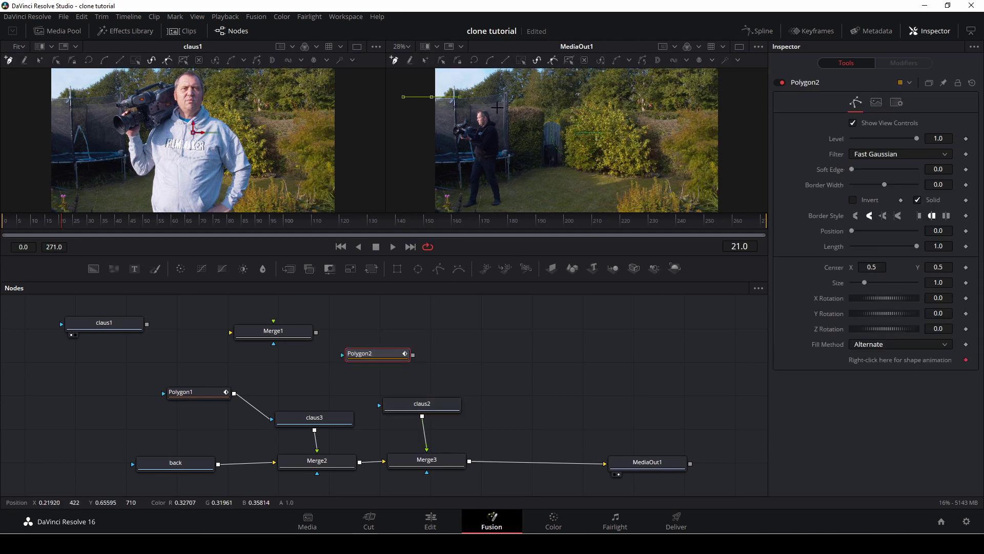
left_click(500, 118)
left_click(517, 188)
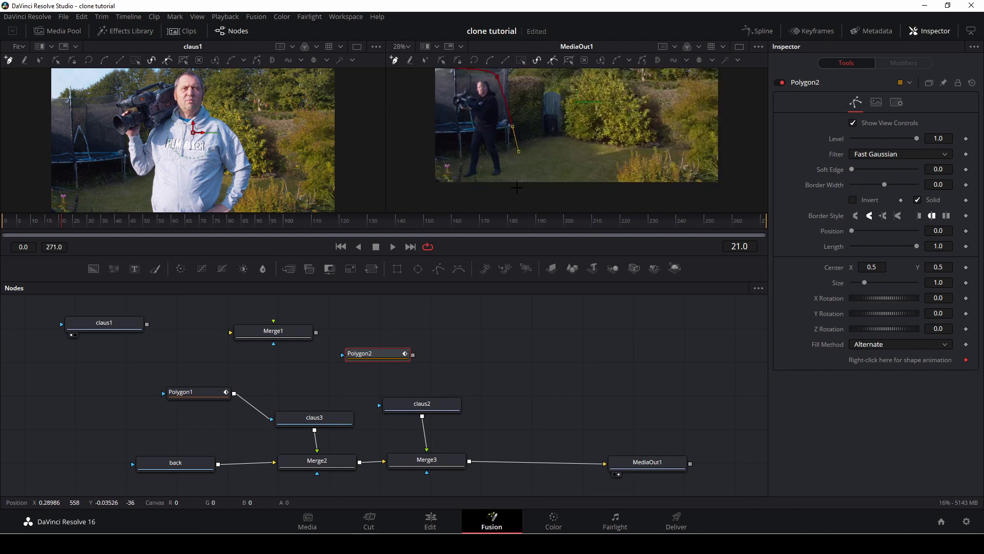
scroll(515, 195, "down", 2)
left_click(512, 196)
left_click(471, 203)
left_click(440, 199)
scroll(414, 135, "up", 2)
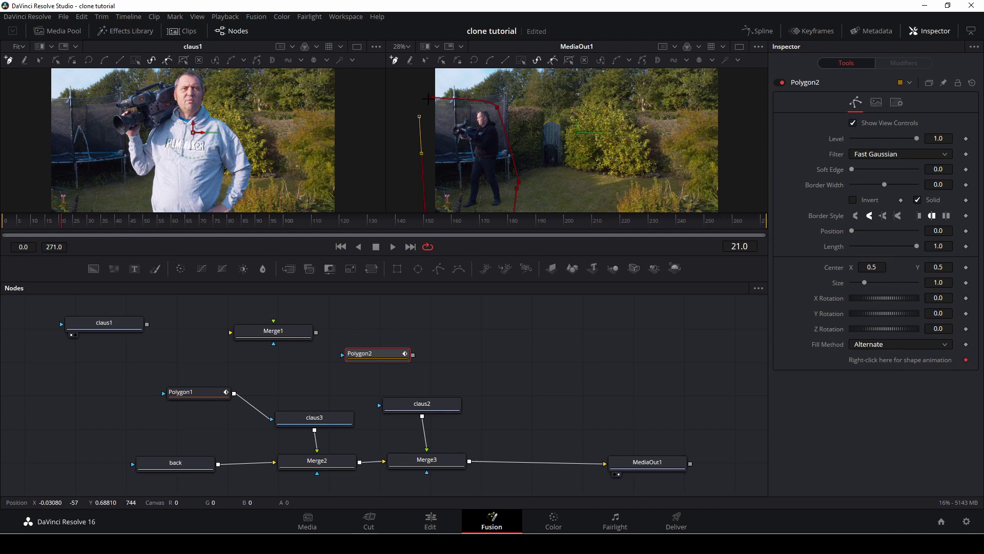
left_click(428, 98)
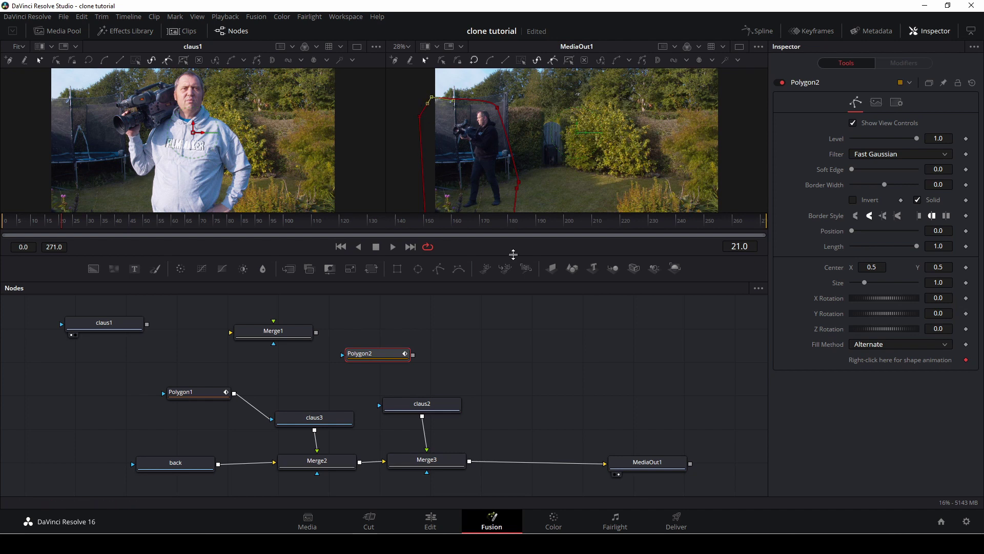
Step: Use Polygon2 as claus2's mask and soften its edge to 0.0315
left_click_drag(417, 354, 377, 406)
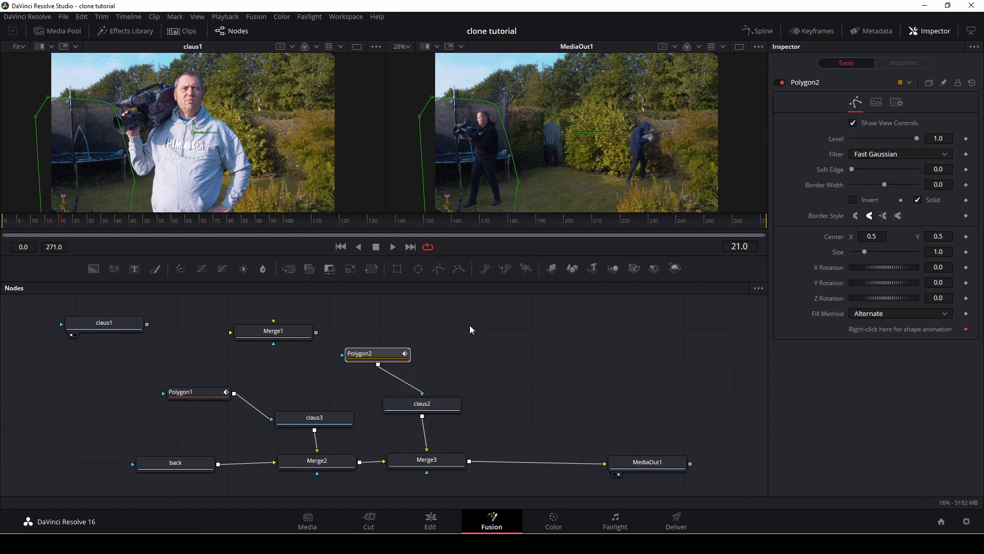
left_click(554, 380)
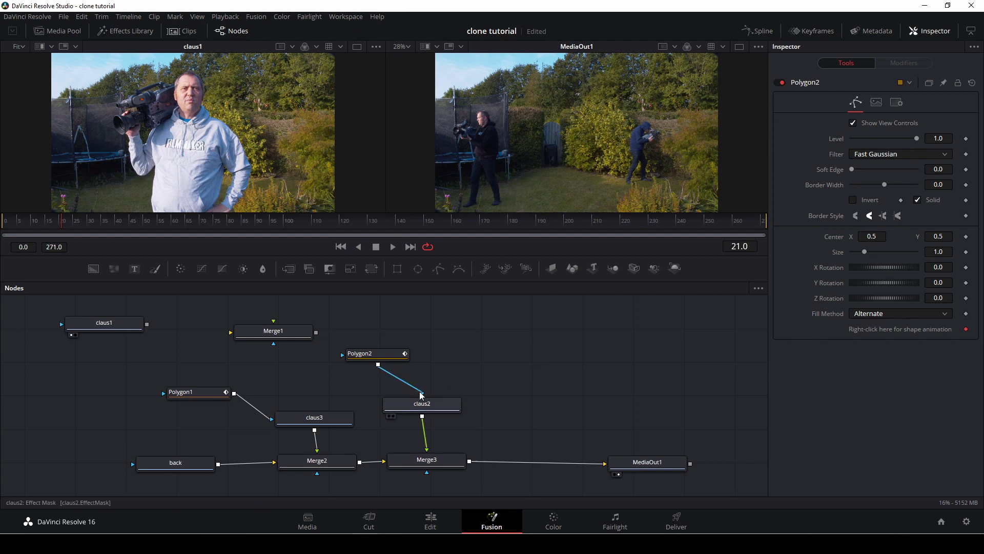
left_click(385, 354)
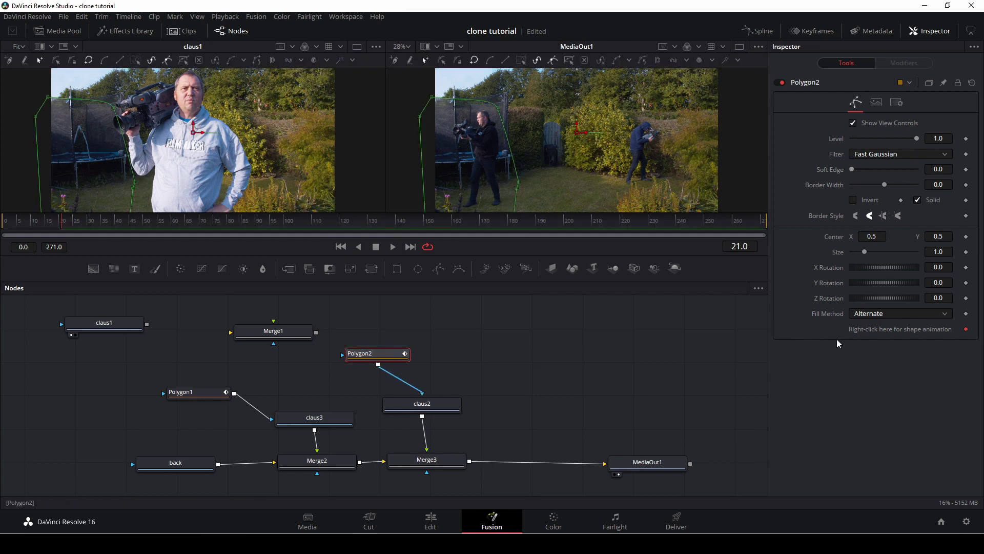
left_click_drag(852, 169, 861, 168)
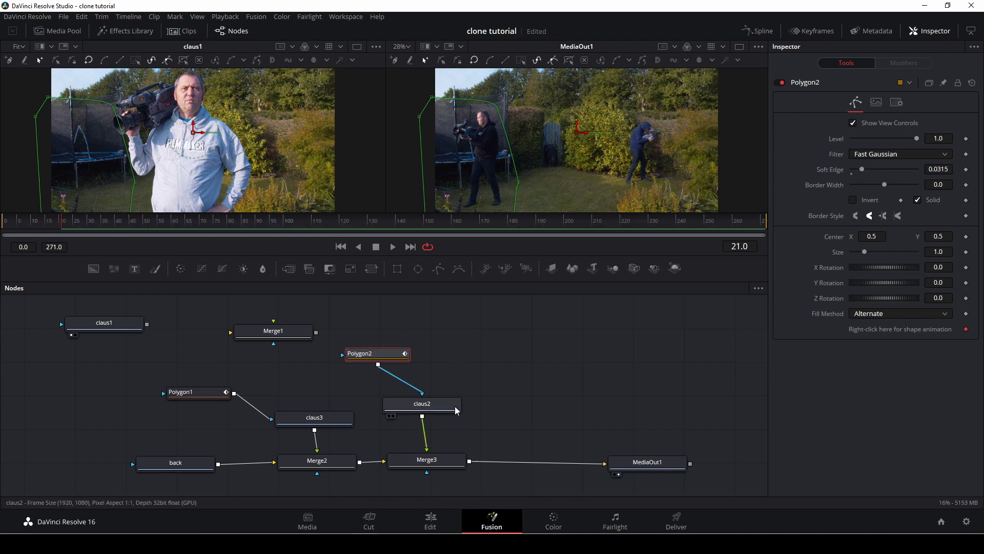
left_click(495, 398)
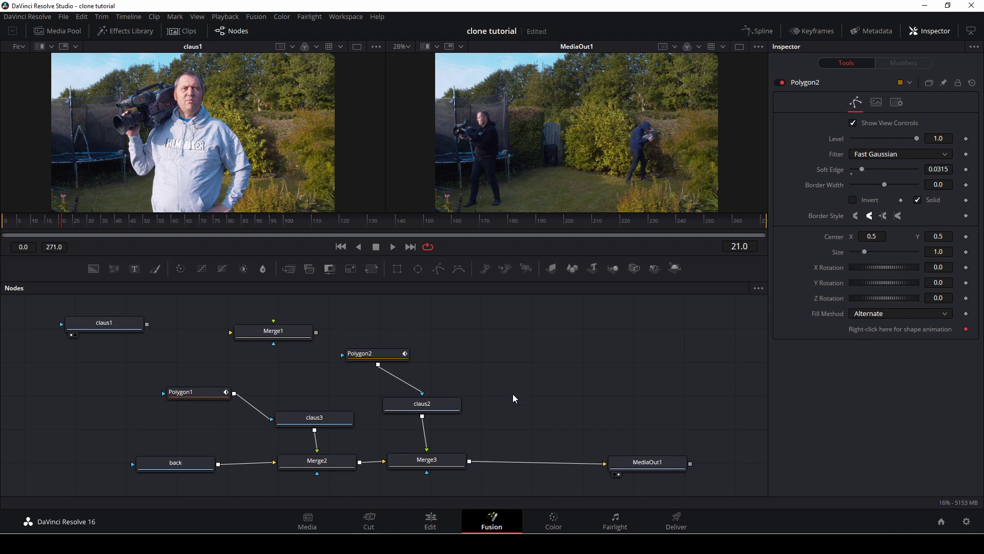
Step: Soften Polygon1's mask edge slightly, to 0.0142
left_click(192, 394)
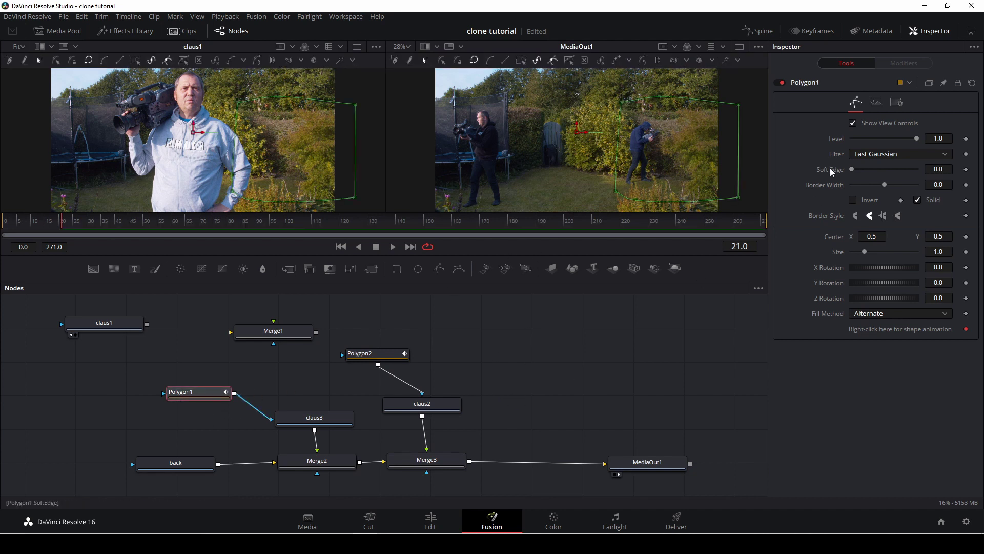
left_click_drag(850, 168, 854, 167)
left_click(474, 375)
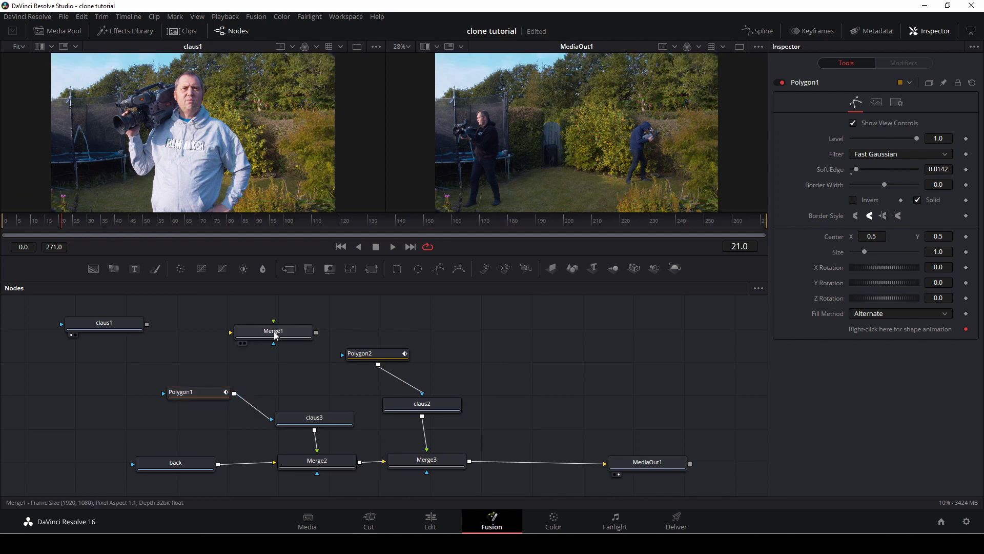
Step: Insert Merge1 before MediaOut1 with claus1 as its foreground, and add a Polygon3 node
left_click_drag(275, 335, 534, 464)
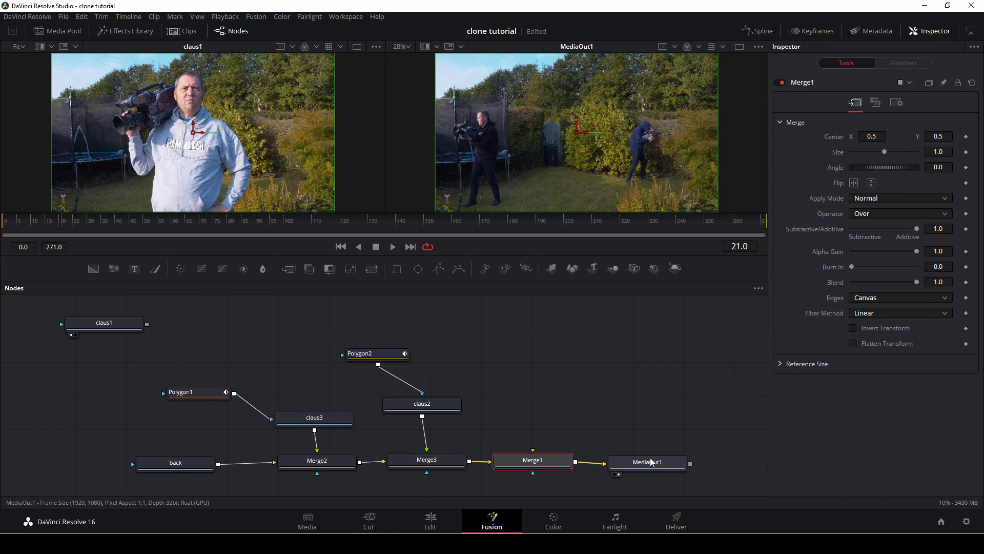
left_click_drag(651, 462, 695, 458)
left_click_drag(139, 327, 540, 330)
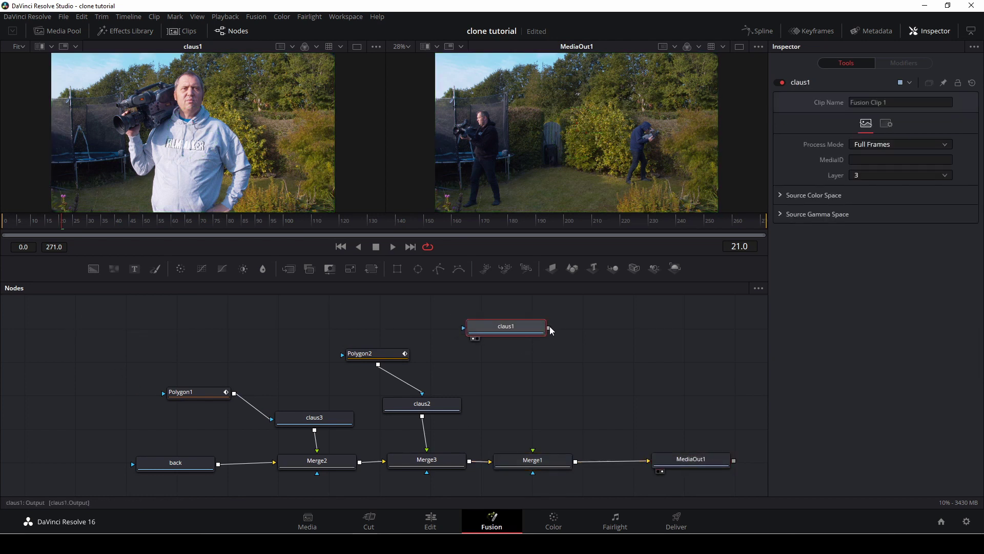
left_click_drag(549, 328, 535, 460)
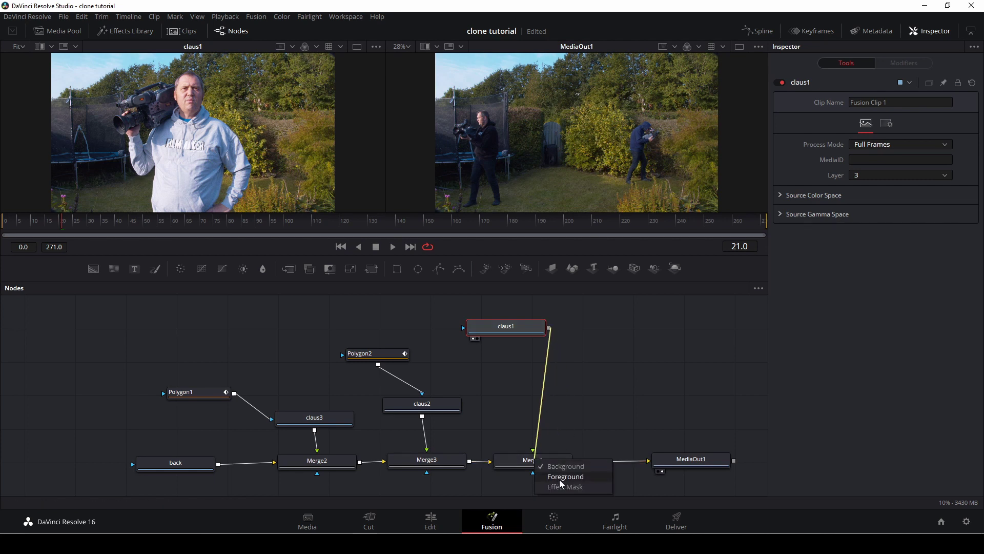
left_click(560, 477)
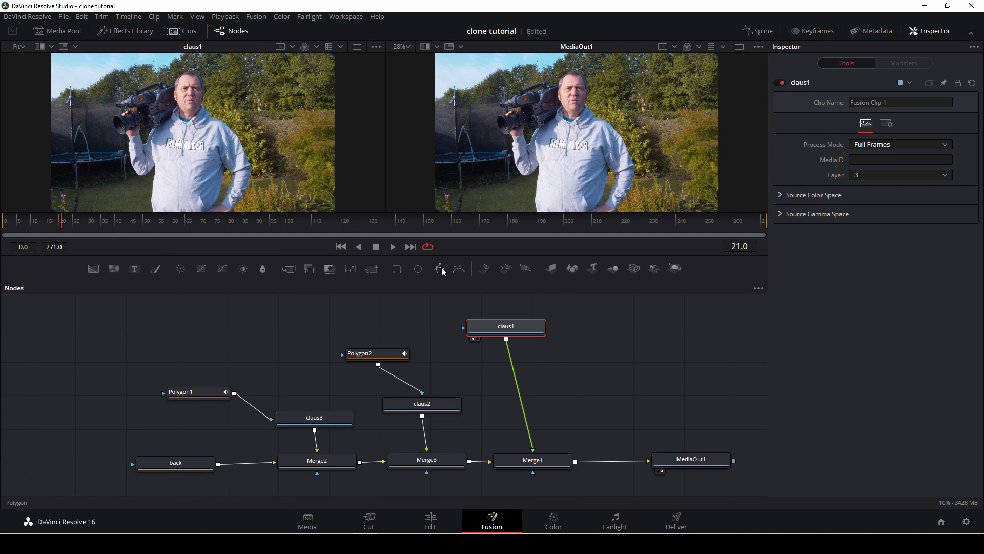
left_click_drag(427, 280, 407, 319)
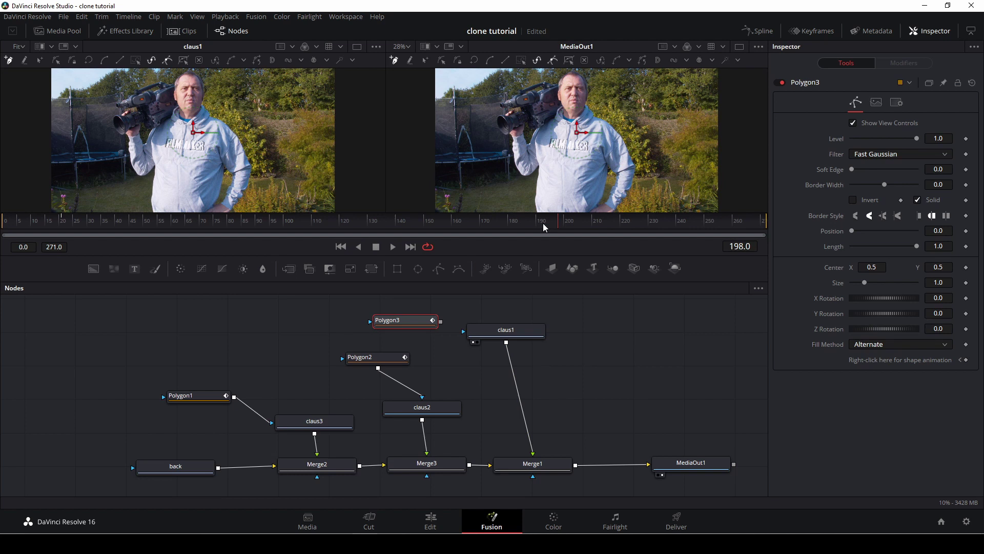
Step: At an earlier frame, start Polygon3's outline beside the front man, around the camera and shoulder
left_click_drag(402, 221, 3, 229)
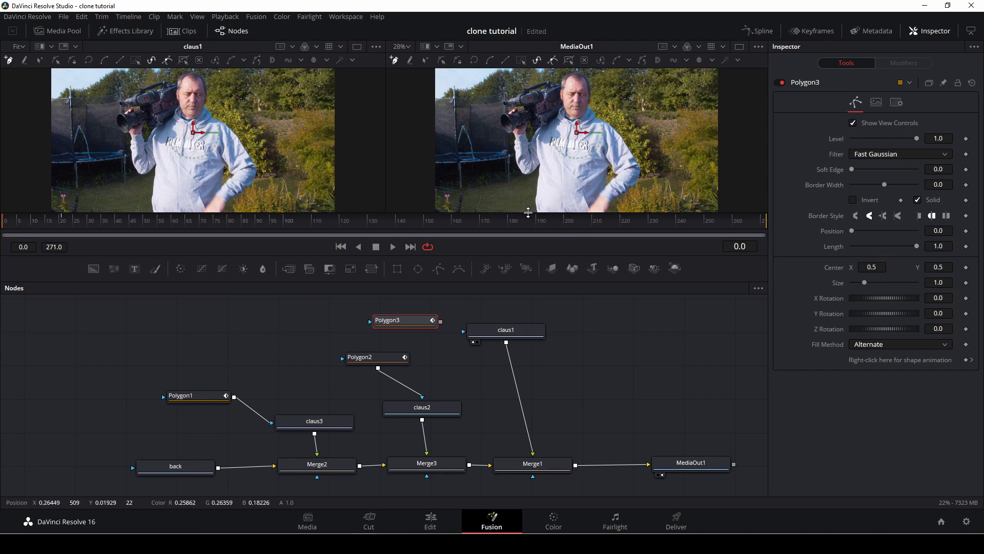
scroll(526, 205, "down", 2)
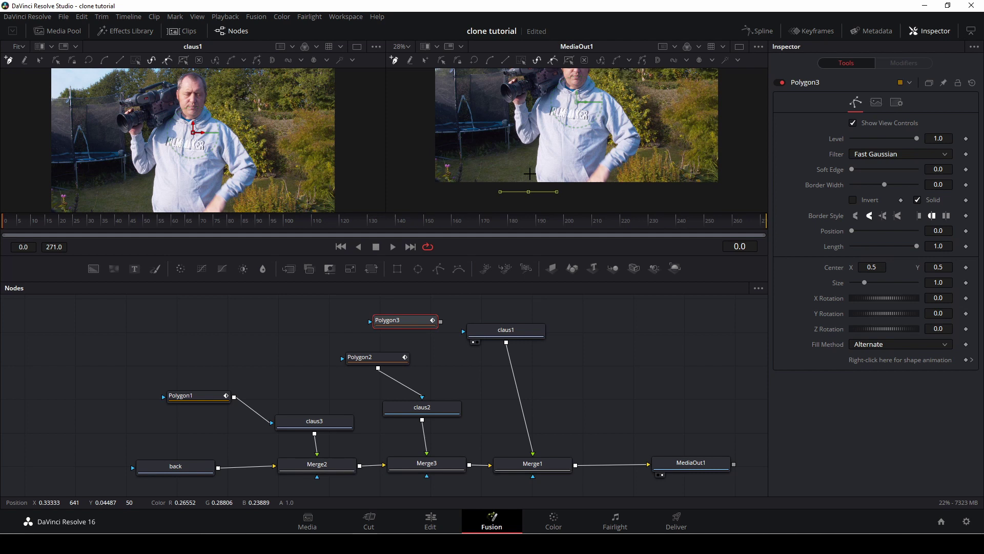
left_click_drag(529, 163, 511, 128)
scroll(509, 115, "up", 4)
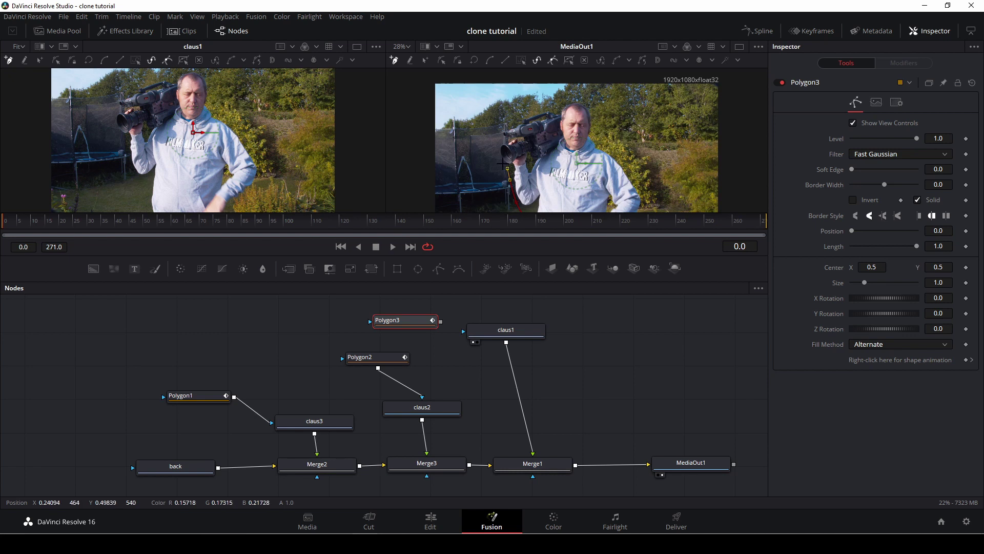
left_click(504, 129)
left_click_drag(532, 111, 597, 114)
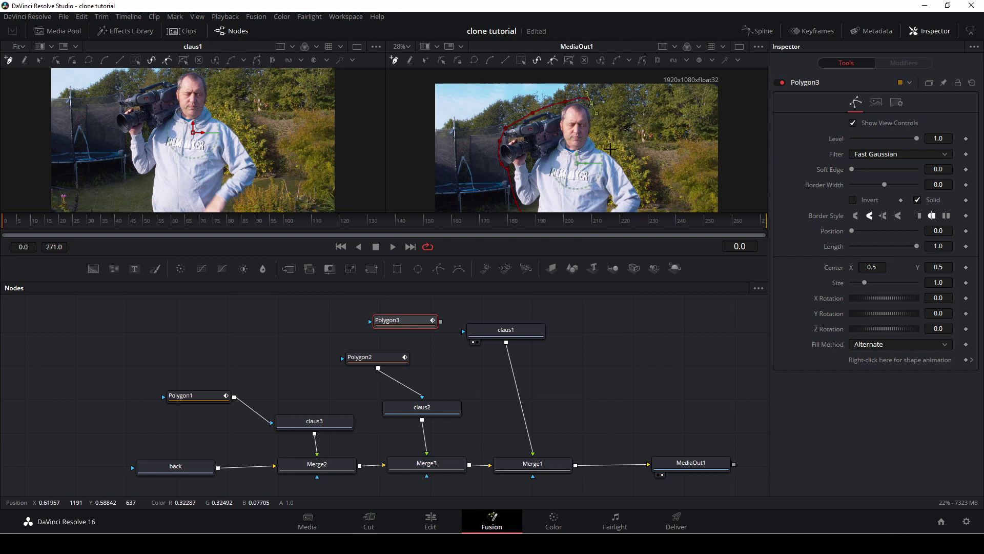
left_click_drag(610, 149, 625, 168)
left_click(645, 199)
Step: Finish Polygon3 along his arm and below the bottom edge, close it, and mask claus1
scroll(658, 192, "down", 2)
left_click(638, 156)
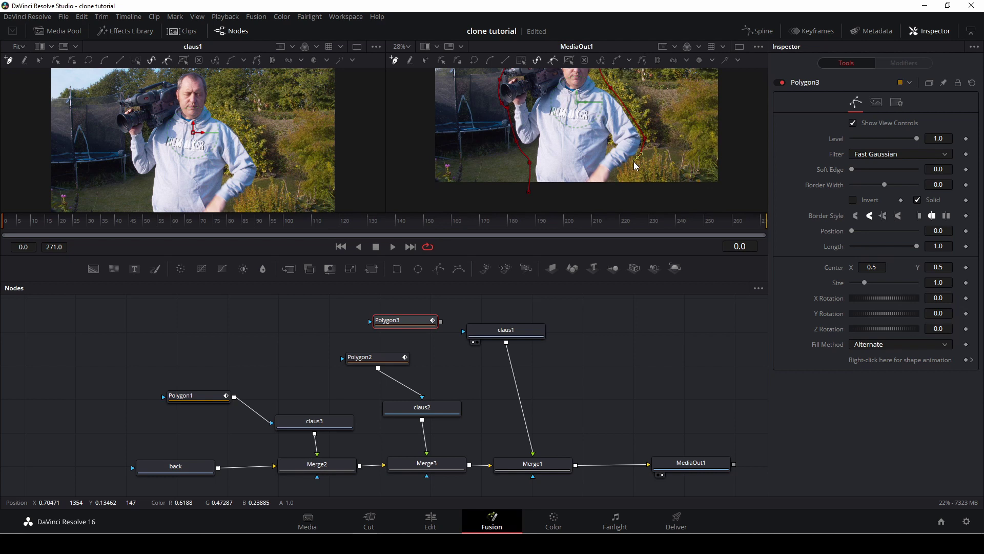
left_click(630, 168)
left_click(625, 192)
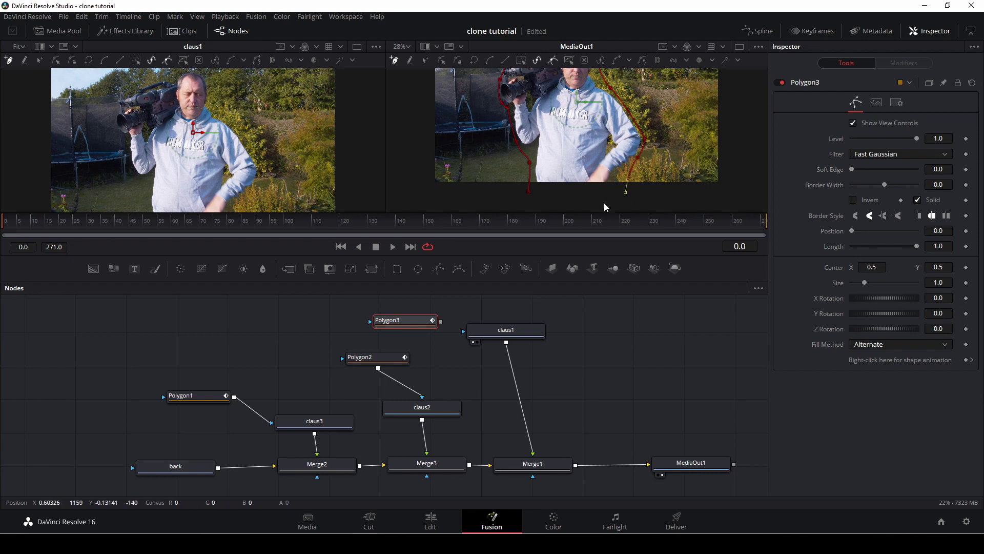
left_click(538, 199)
left_click(529, 194)
left_click_drag(441, 321, 465, 336)
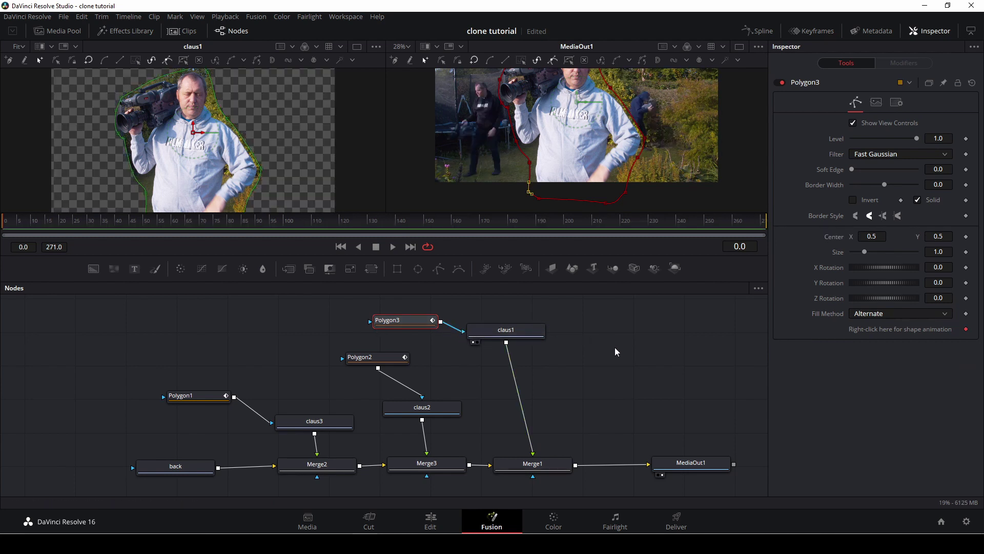
Step: Add and adjust Polygon3 points along the front man's arm
scroll(614, 349, "up", 2)
scroll(638, 120, "down", 2)
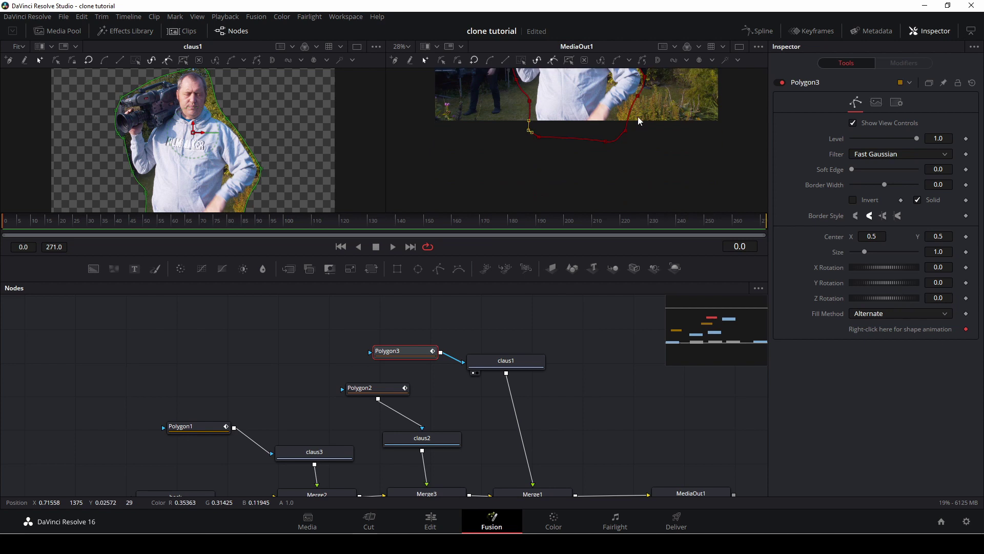
scroll(641, 123, "up", 3)
left_click(642, 170)
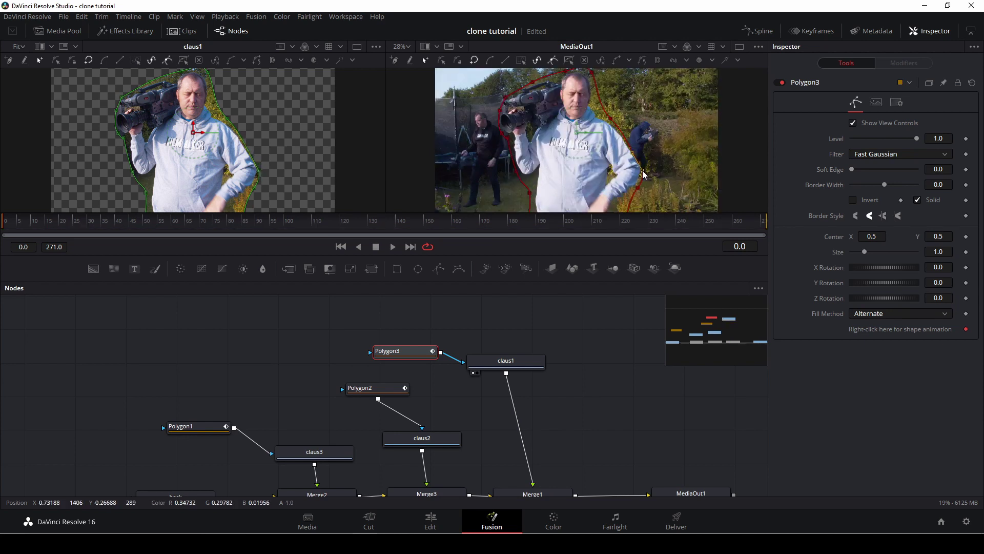
left_click_drag(640, 192, 634, 191)
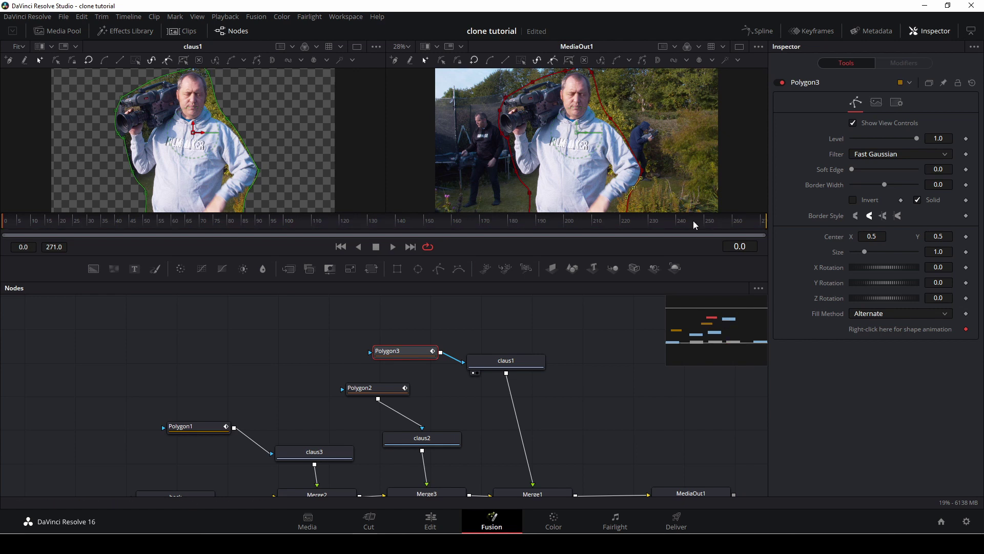
left_click(608, 120)
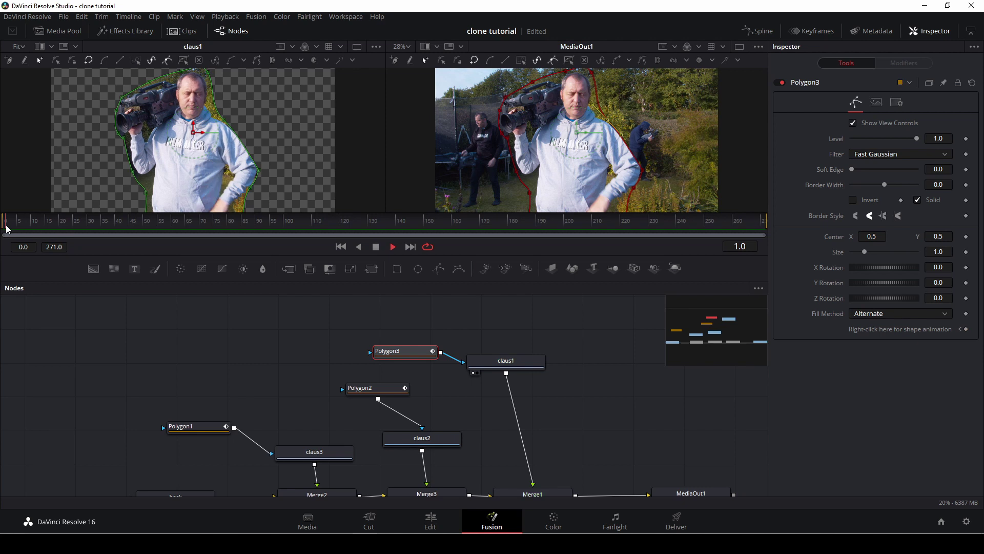
Step: At frame 7, pull an arm mask point to fit, return to frame 0, and save
key("space")
left_click_drag(57, 226, 5, 229)
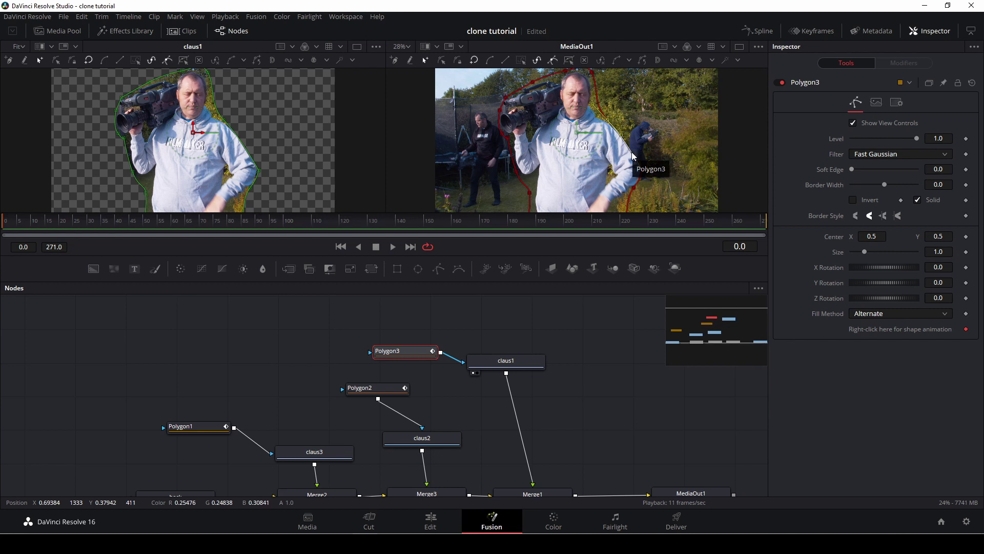
key("space")
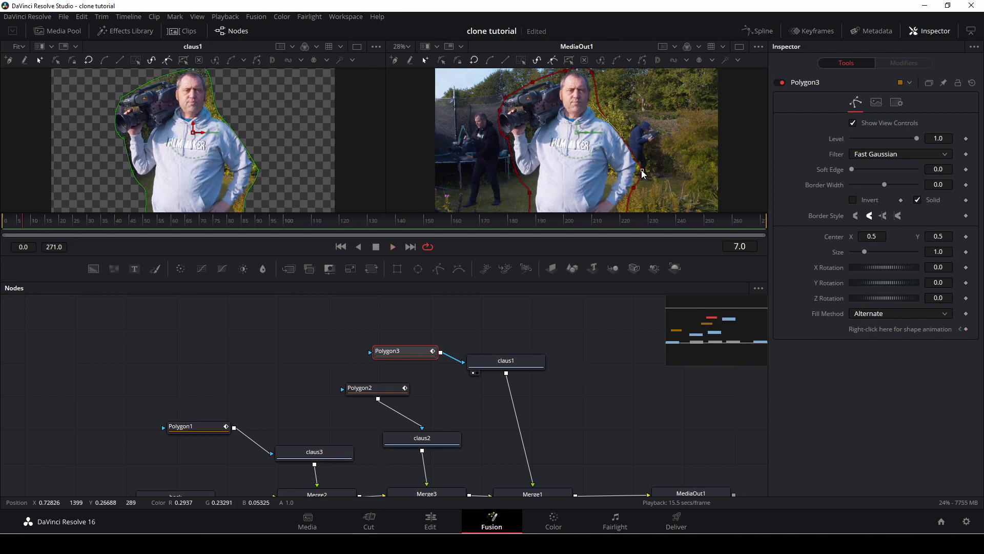
mouse_move(643, 171)
left_mouse_down()
mouse_move(633, 192)
mouse_move(634, 169)
mouse_move(638, 179)
left_mouse_up()
key("space")
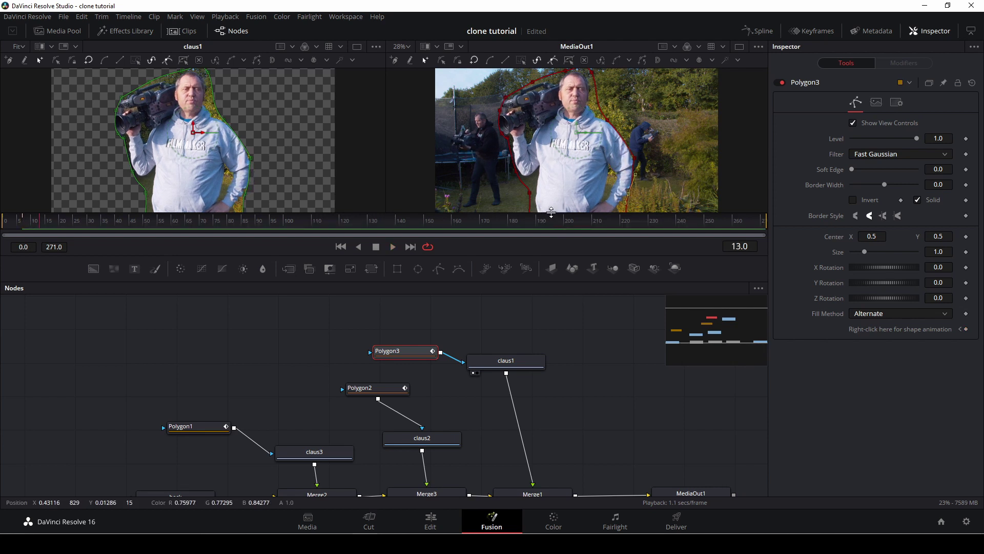
key("Home")
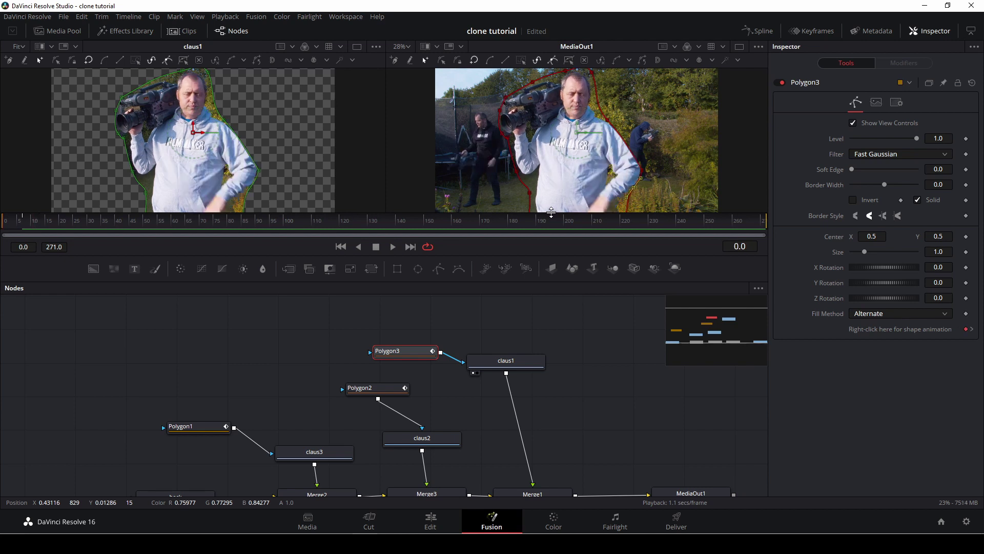
key("ctrl+s")
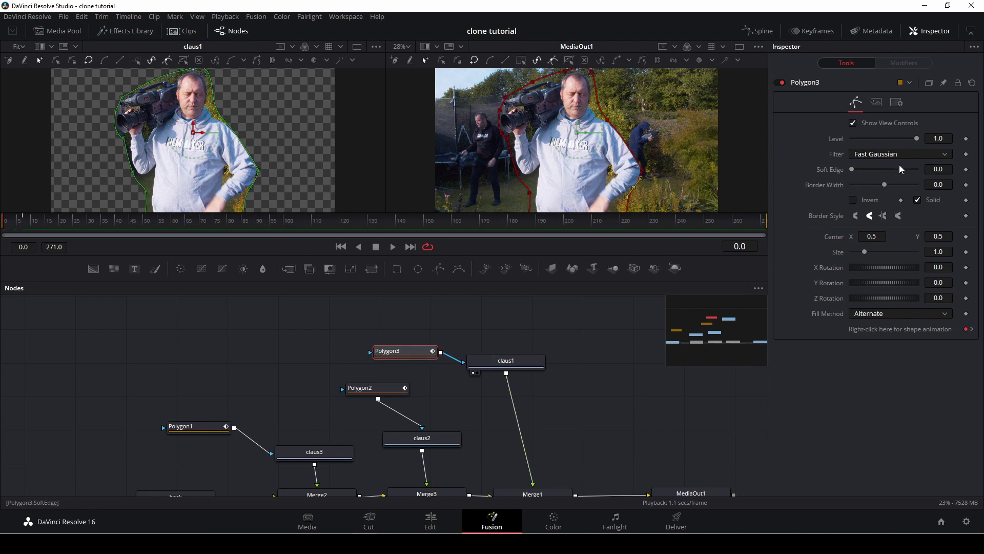
Step: Keyframe Polygon3's Center, Size, X/Y/Z Rotation and Fill Method in the Inspector
left_click(966, 236)
left_click(966, 252)
left_click(967, 267)
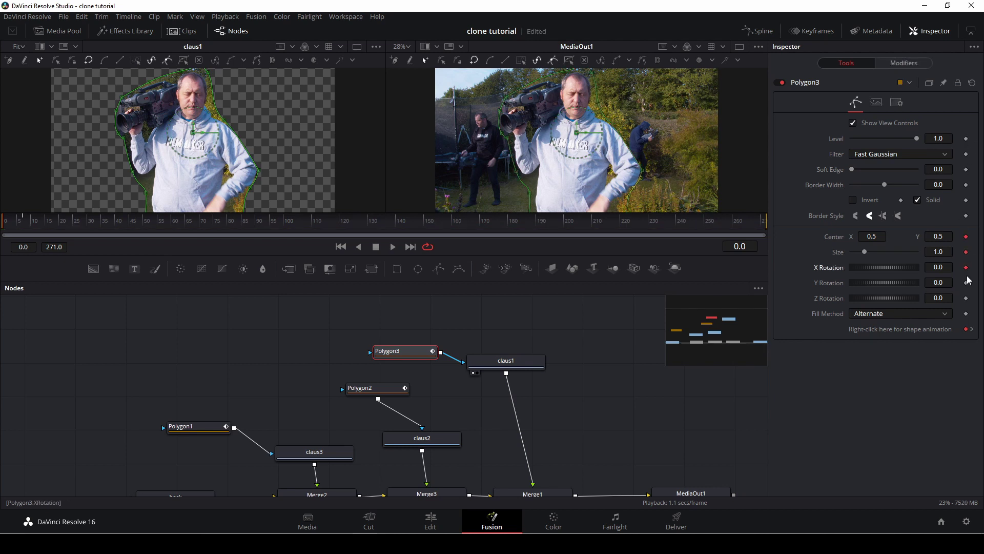
left_click(966, 282)
left_click(966, 298)
left_click(967, 313)
Step: Add and nudge mask points so Polygon3 follows the arm, reshaping it at frame 181
key("space")
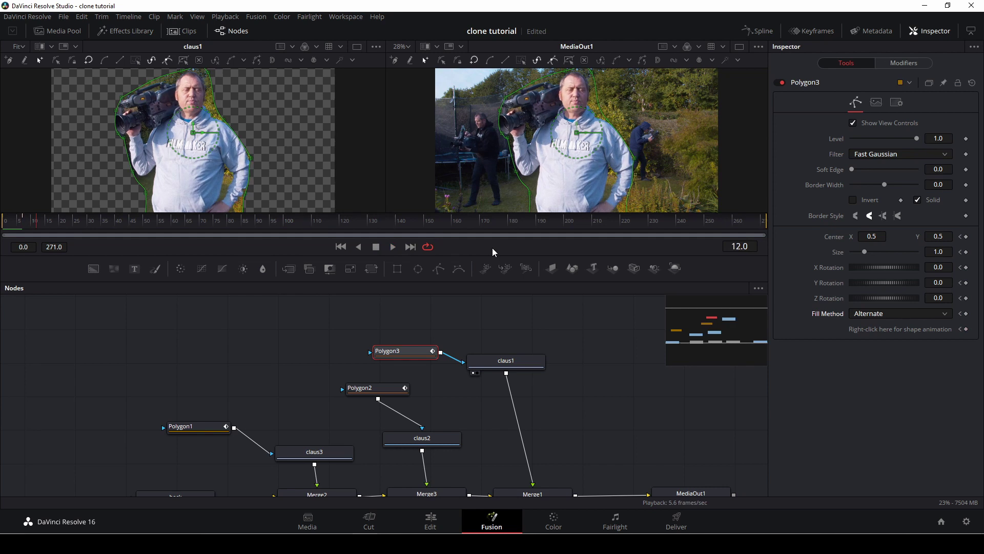
left_click(634, 157)
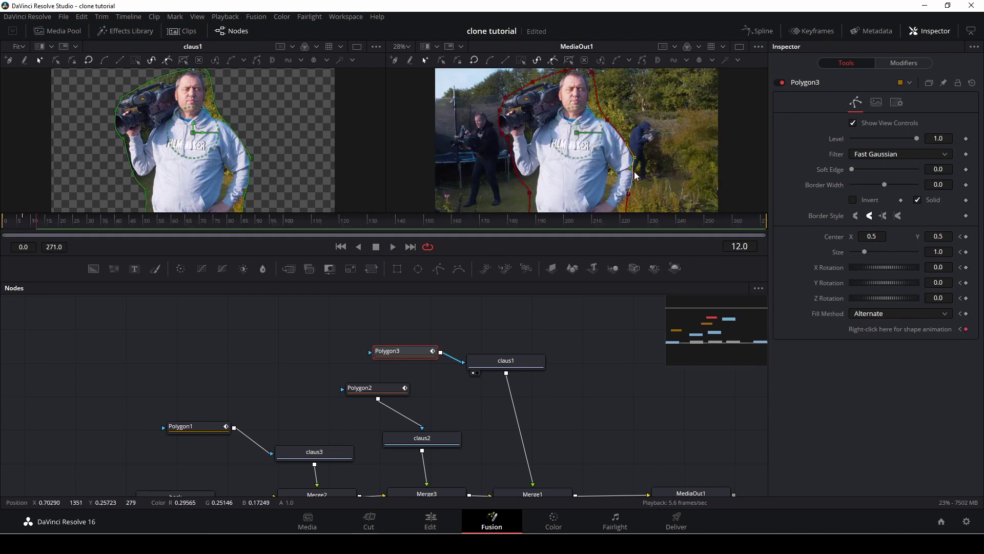
scroll(635, 175, "down", 2)
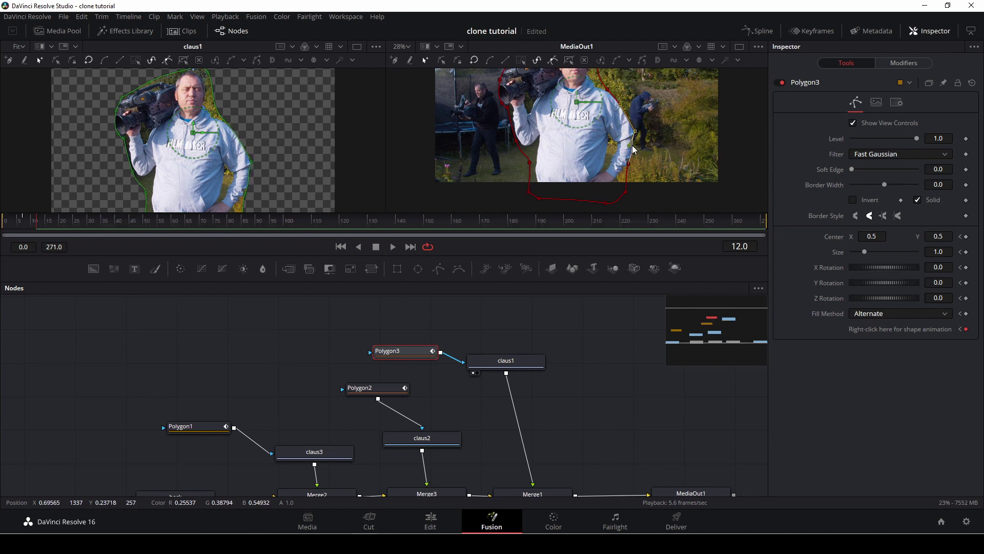
left_click_drag(633, 149, 635, 136)
key("space")
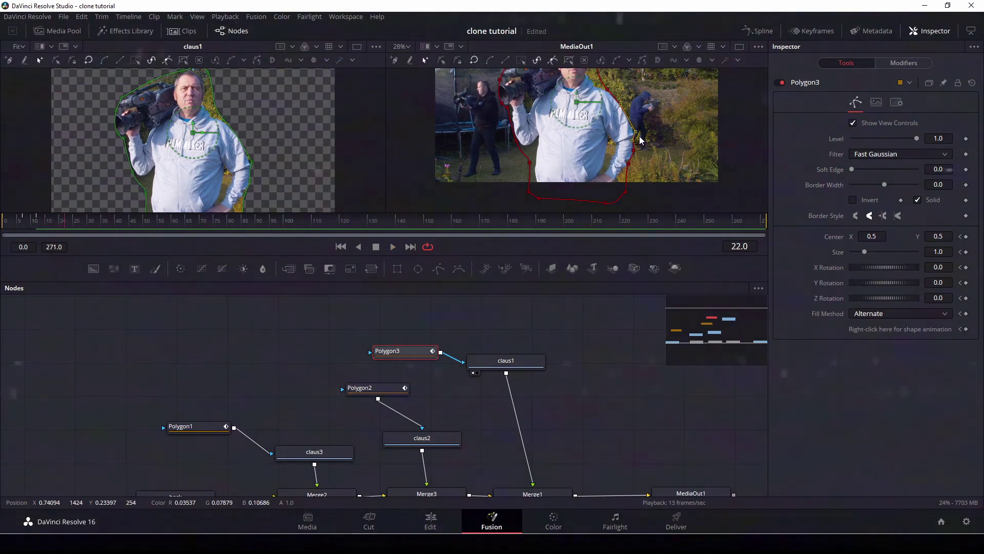
left_click(510, 221)
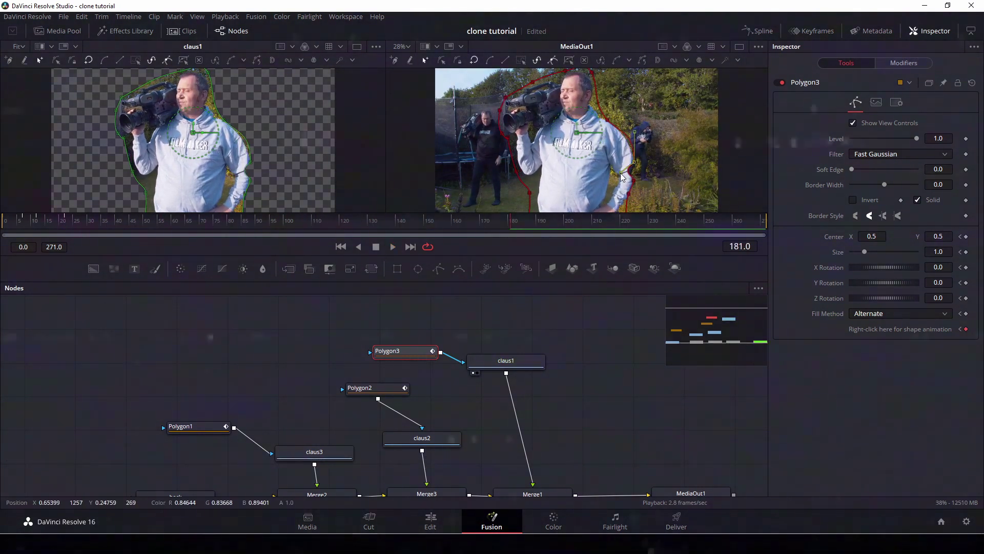
left_click_drag(634, 163, 642, 172)
Step: Reshape Polygon3 around the man at frames 229 and 268
key("space")
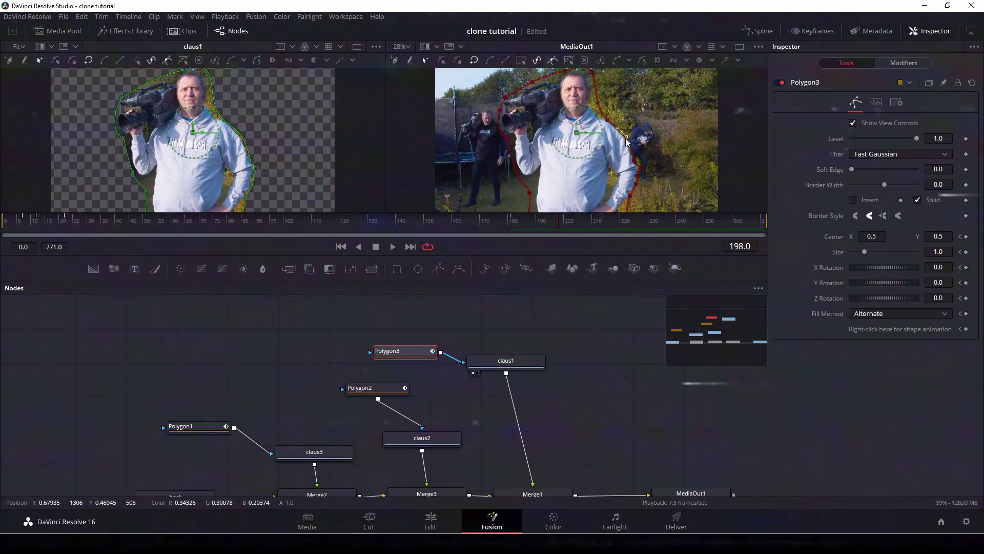
key("space")
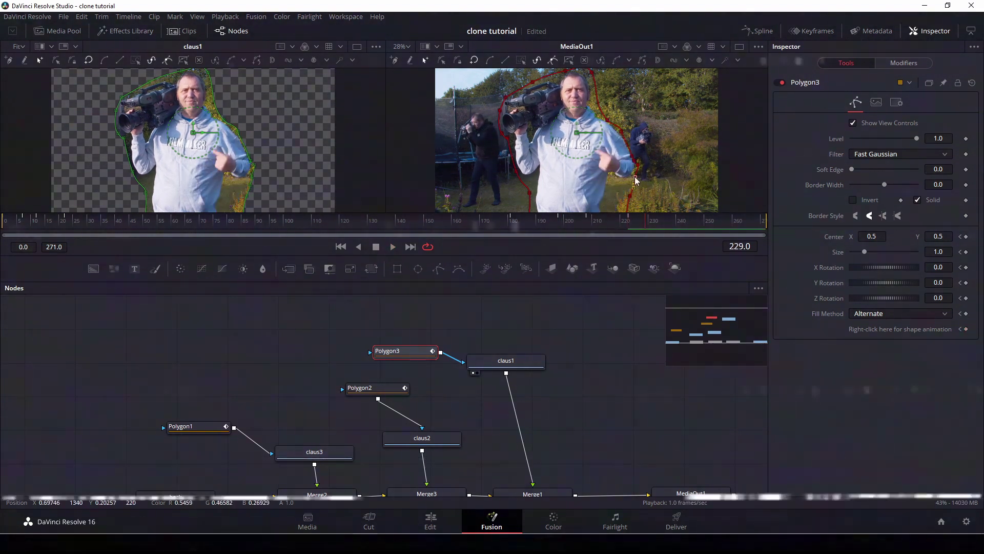
left_click_drag(631, 157, 629, 177)
scroll(645, 169, "up", 3)
key("Right")
key("Right")
key("Right")
key("Right")
key("Right")
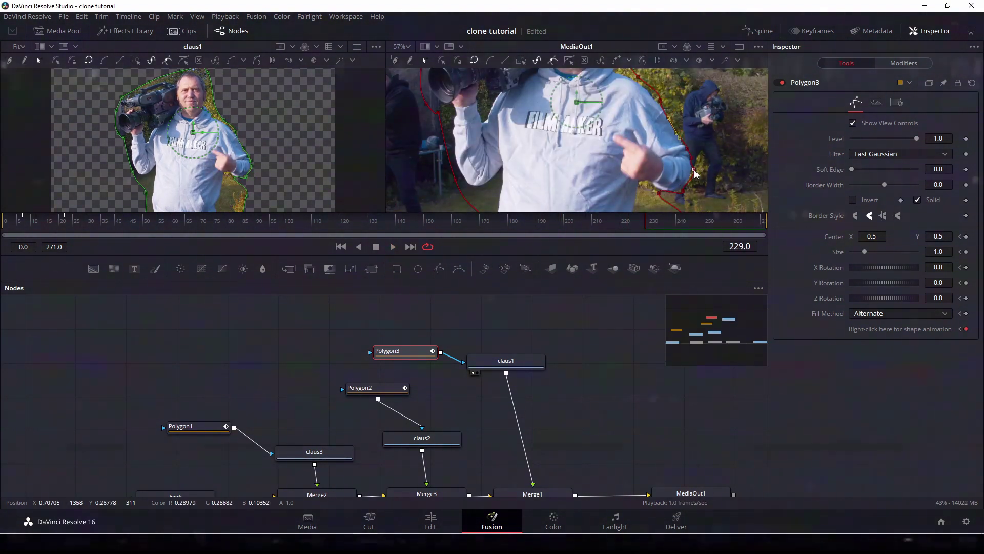
key("space")
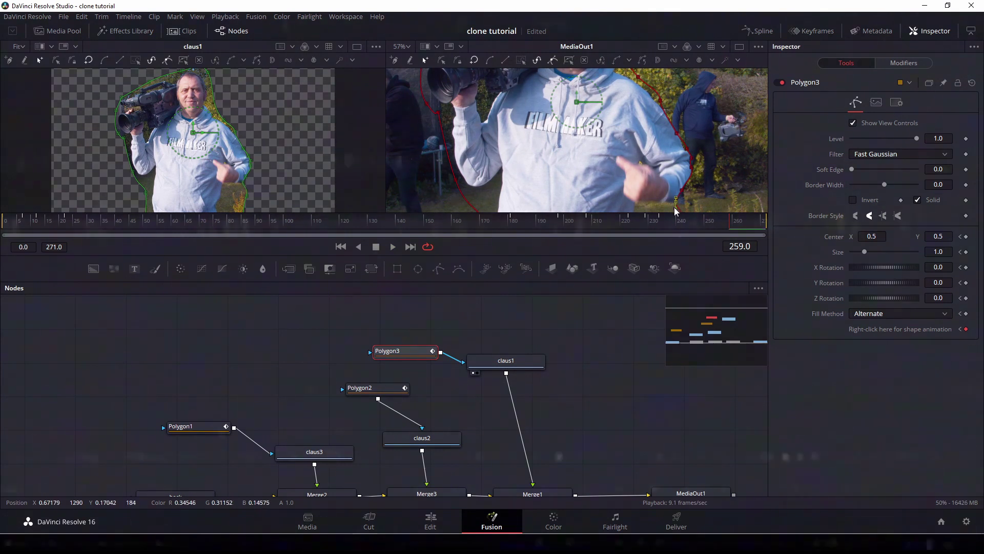
key("space")
left_click_drag(681, 209, 676, 142)
Step: Return to the clip start and set Polygon3's Soft Edge to 0.0094
key("space")
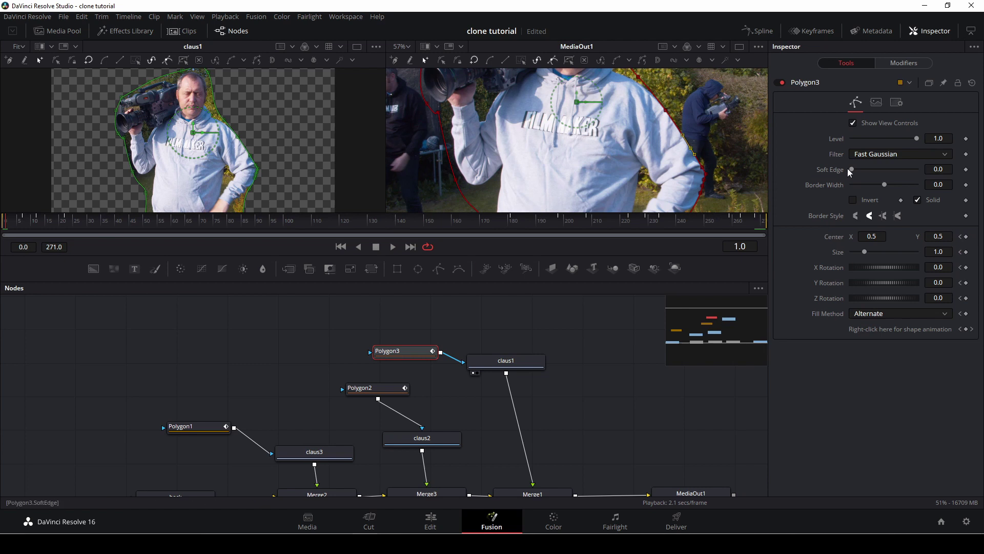
left_click_drag(850, 169, 854, 174)
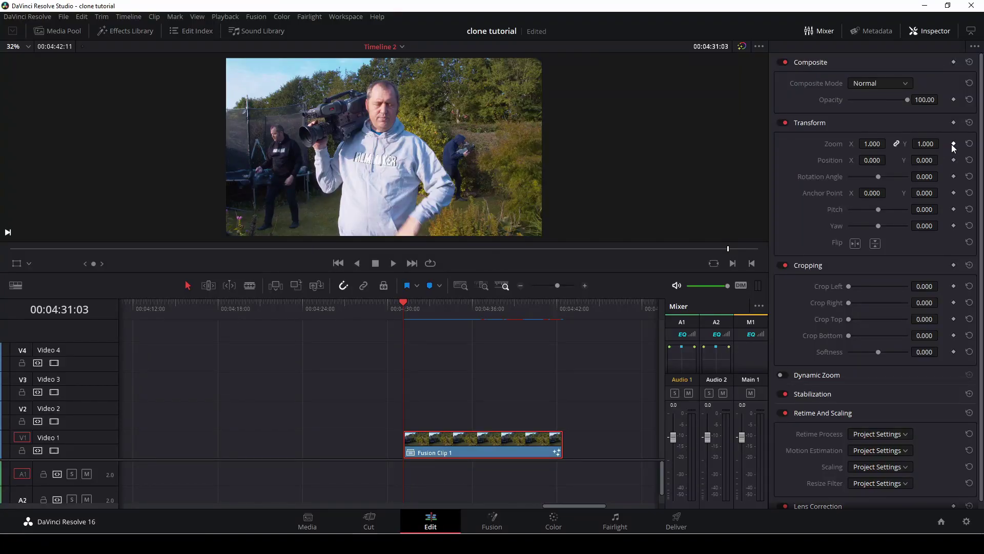
Step: Keyframe Fusion Clip 1's zoom at the start; at its last frame, set Zoom 1.110 and Position Y 64
left_click(952, 144)
left_click_drag(531, 308, 401, 320)
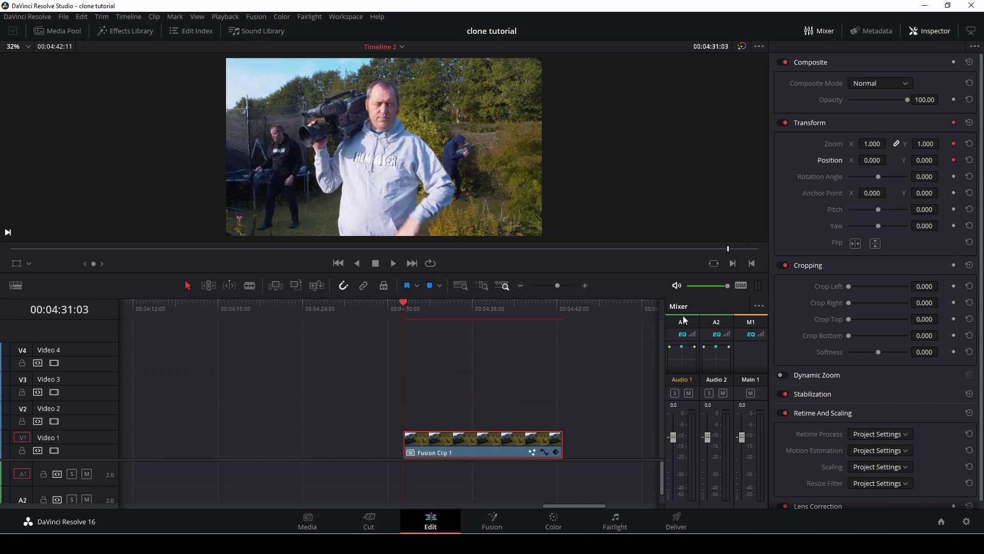
left_click_drag(531, 315, 558, 320)
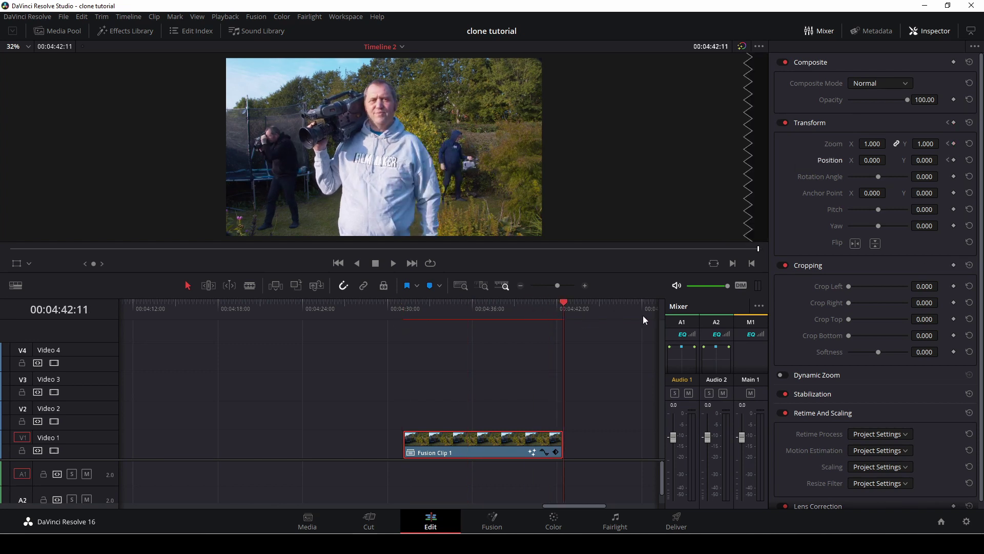
key("Left")
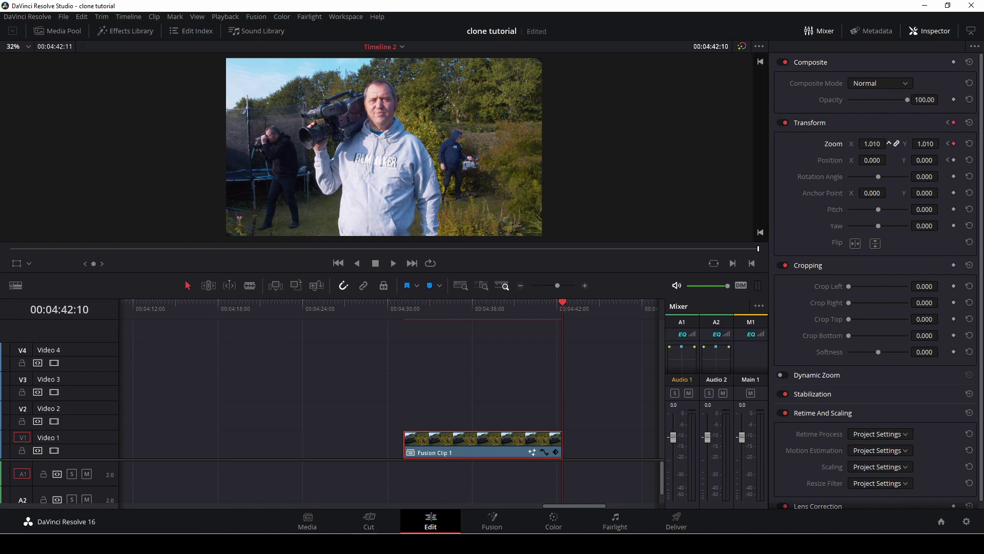
left_click_drag(925, 144, 925, 174)
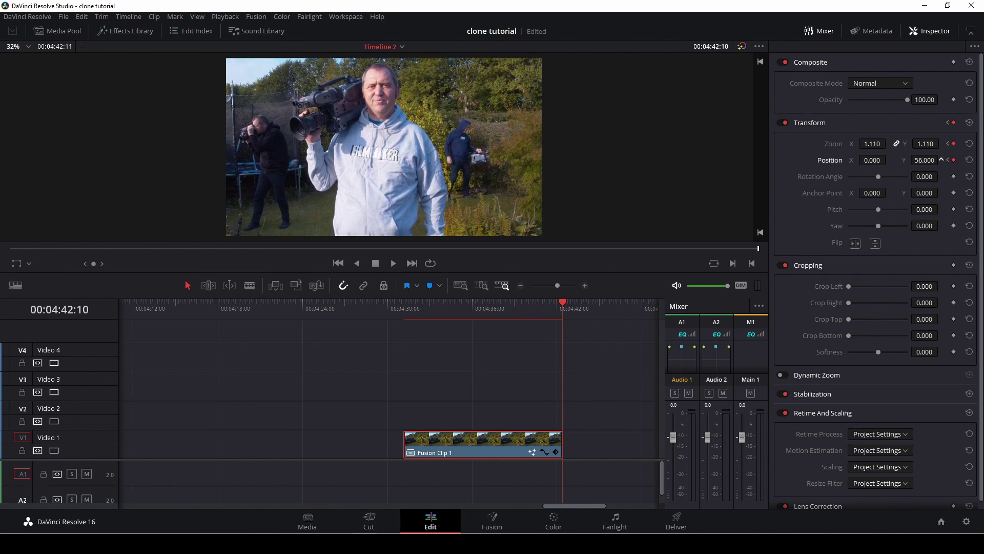
left_click_drag(925, 160, 925, 160)
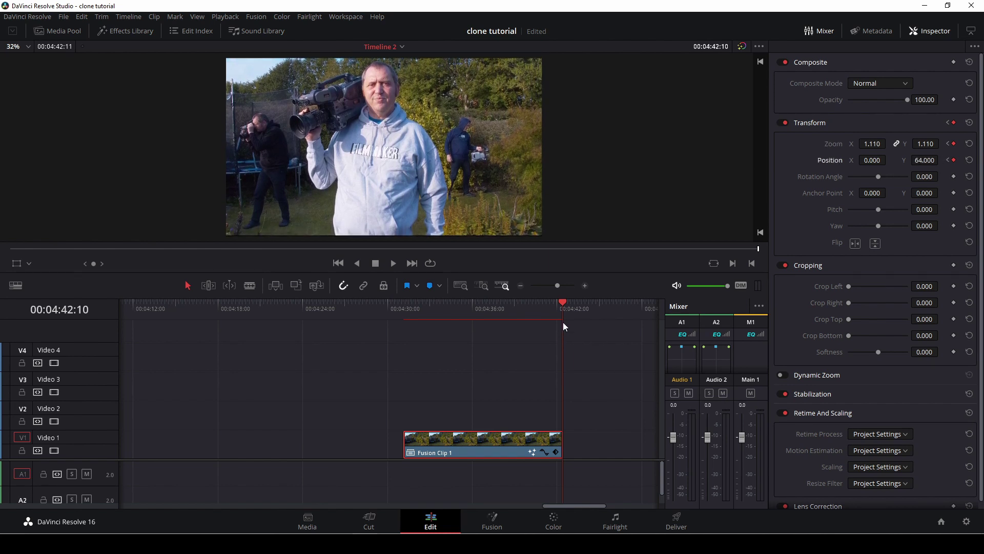